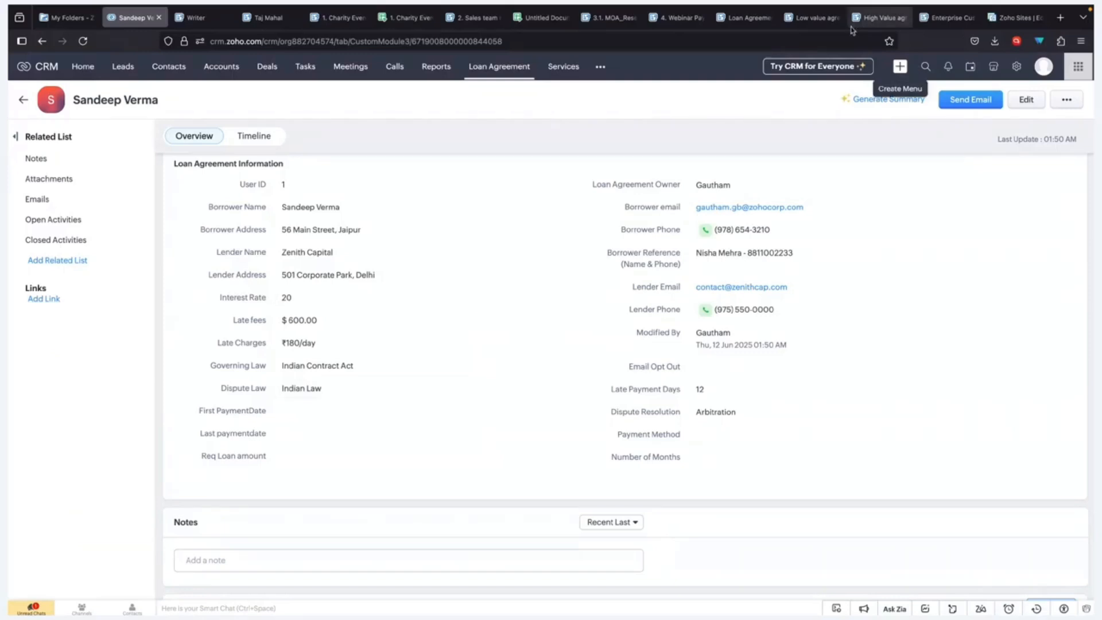
# Switch to the Loan Agreement.zdoc template in Zoho Writer and review its borrower, lender and loan detail fields.
pyautogui.click(762, 20)
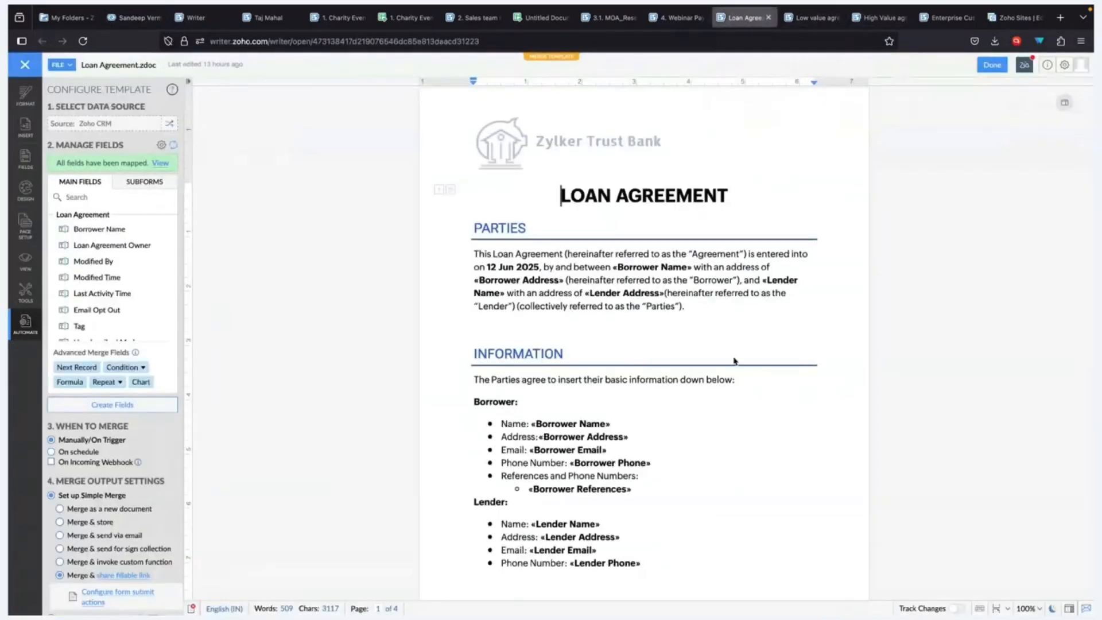
pyautogui.click(669, 268)
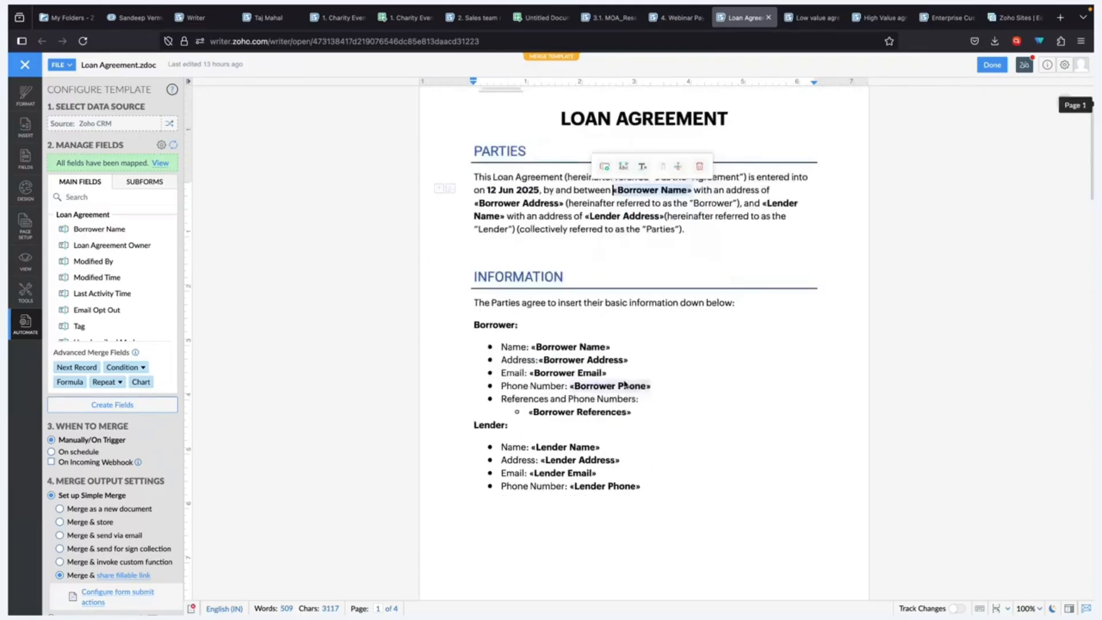
pyautogui.scroll(-3, 624, 381)
pyautogui.scroll(-10, 624, 384)
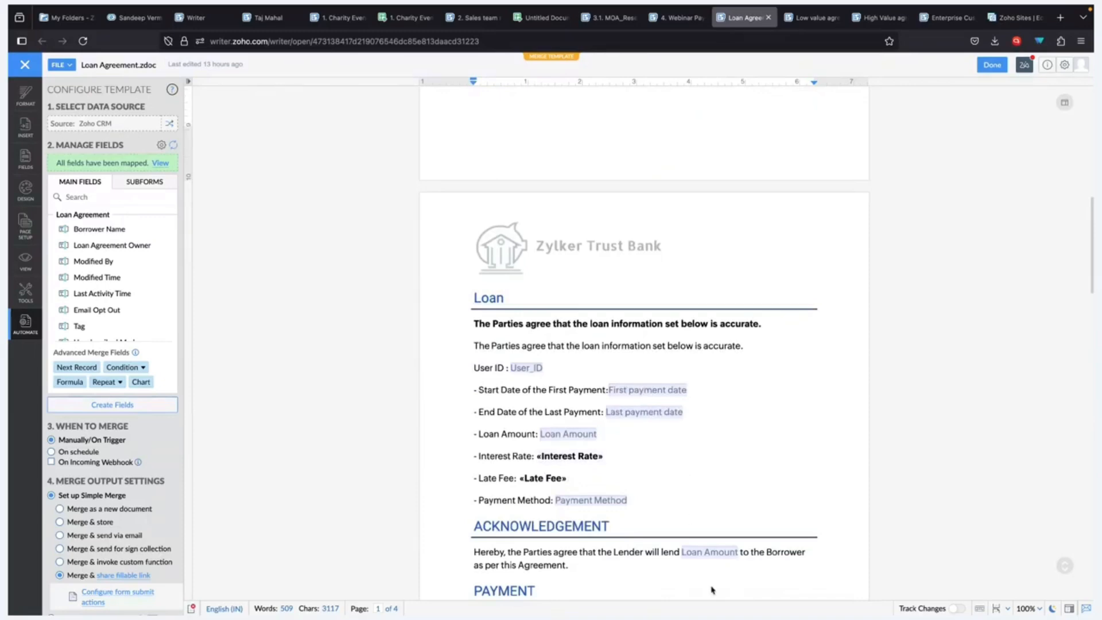
pyautogui.scroll(-1, 687, 514)
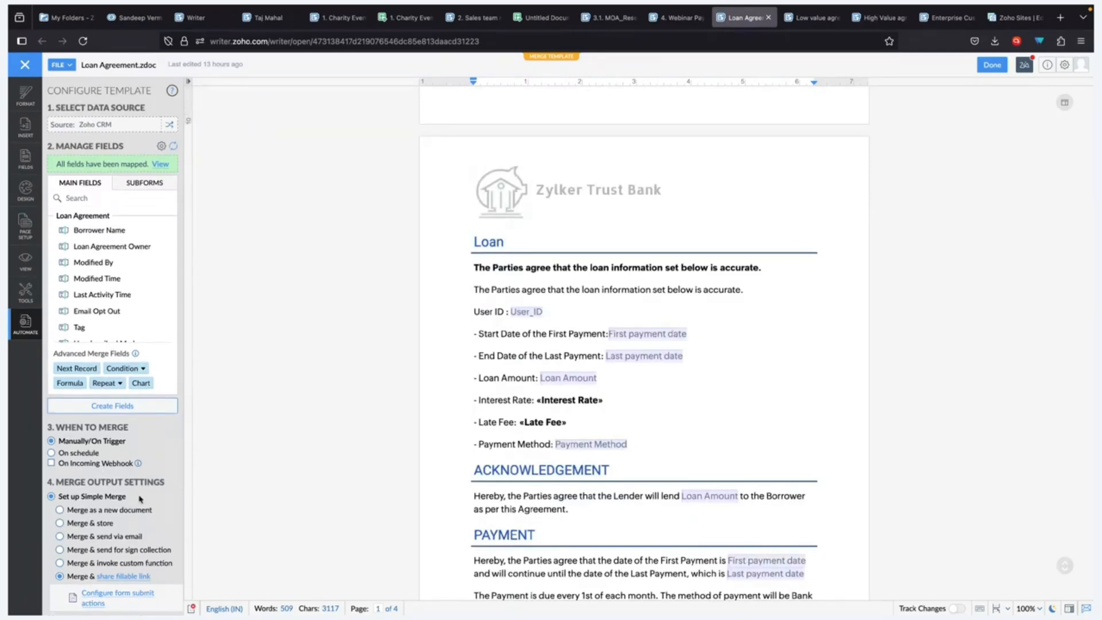
# Review the template's Merge & Share Fillable Link settings, including storage folder, recipient and message, and leave them without saving.
pyautogui.scroll(-3, 139, 498)
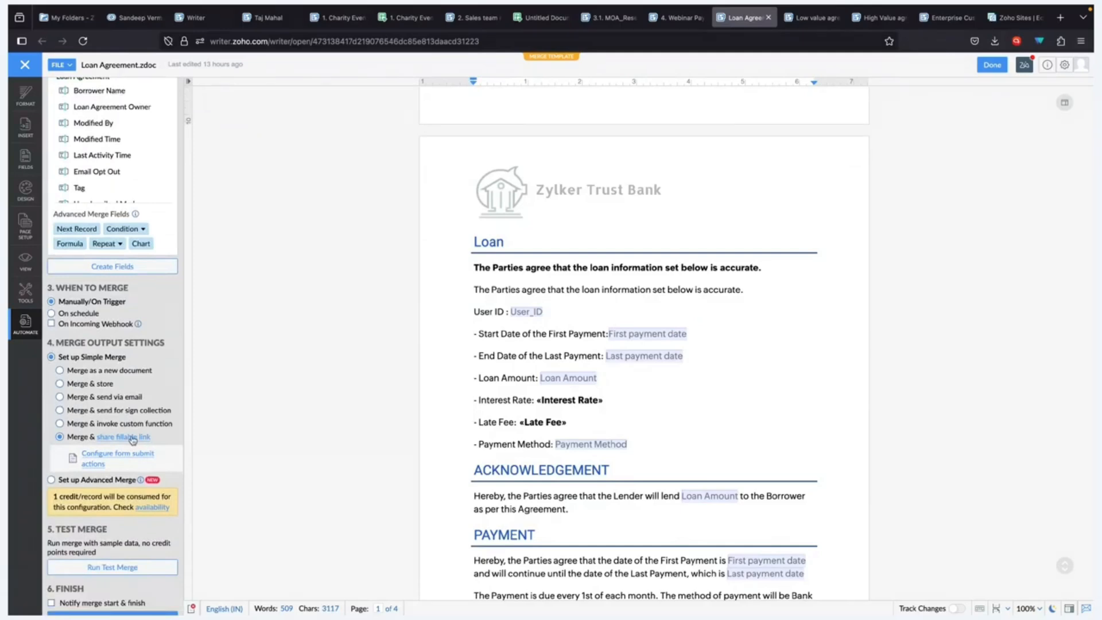
pyautogui.click(132, 440)
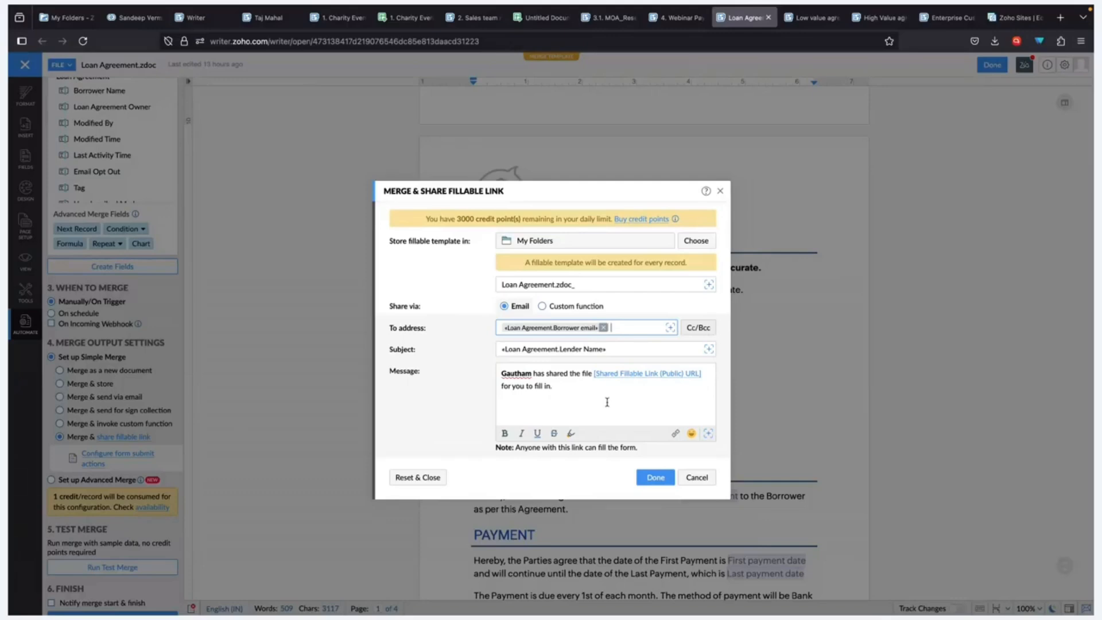
pyautogui.click(712, 483)
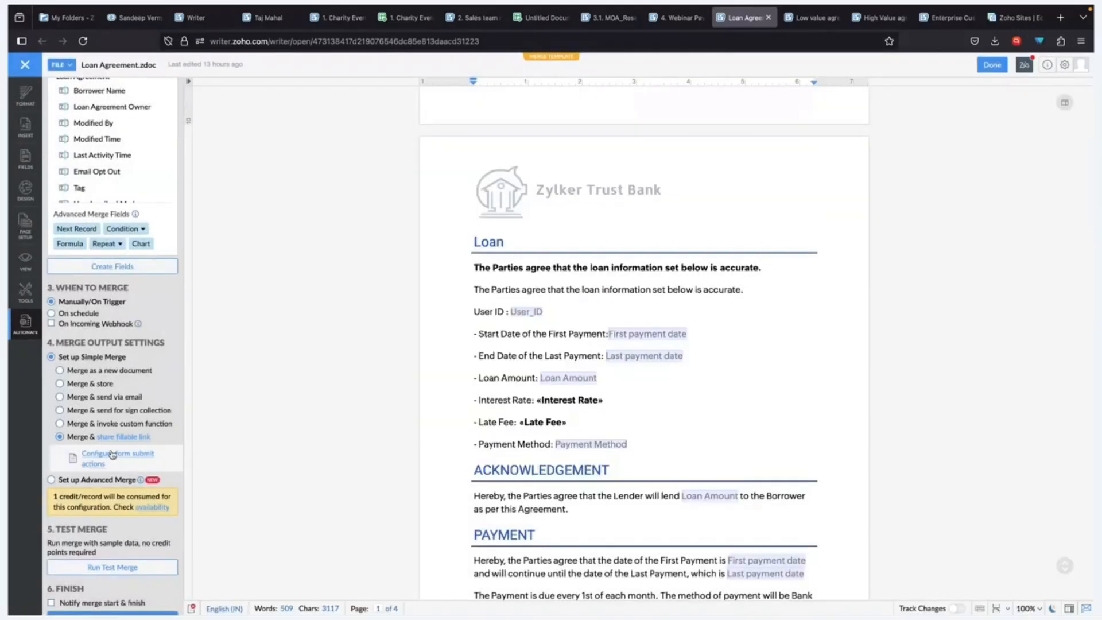
# Open the form submit action's Update_Zoho_CRM_Records custom function and examine how it searches Loan_Agreement records by User_ID.
pyautogui.click(112, 454)
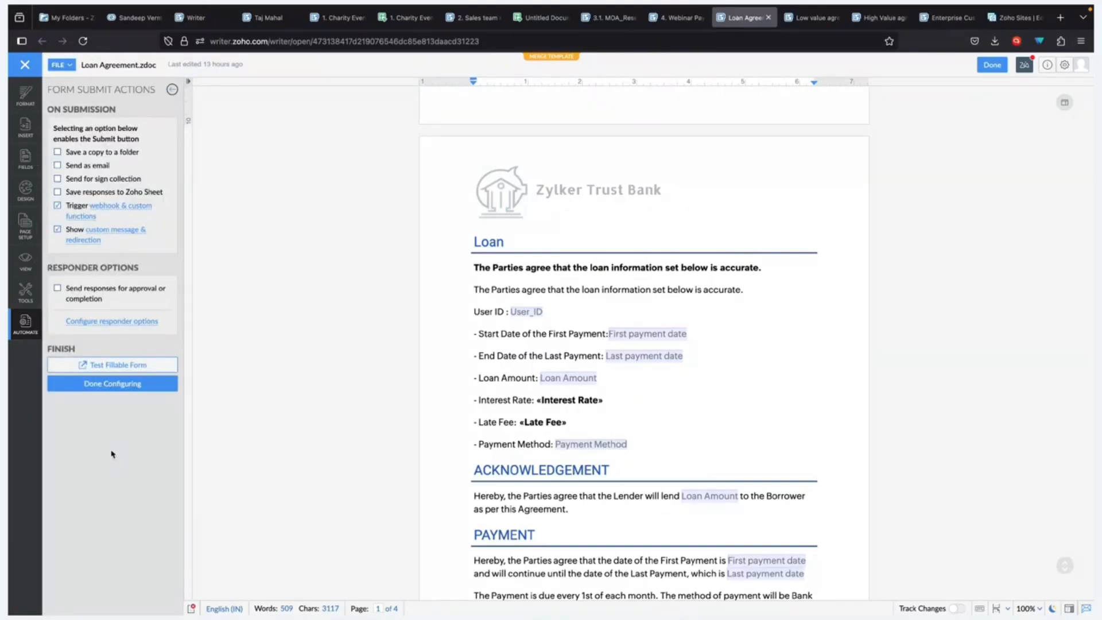
pyautogui.click(116, 212)
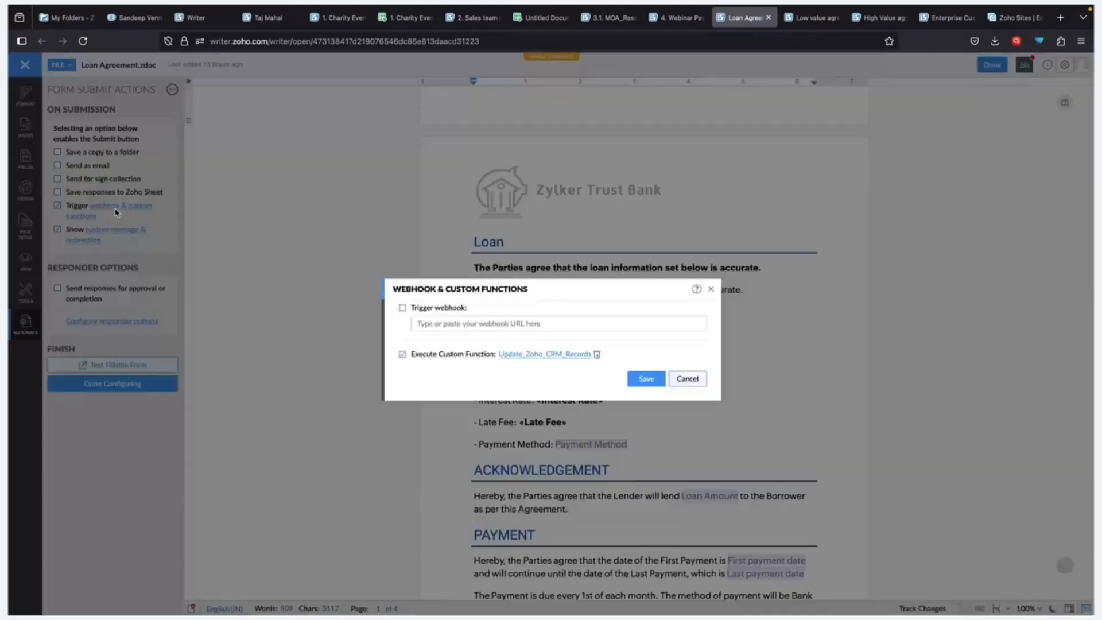
pyautogui.click(506, 355)
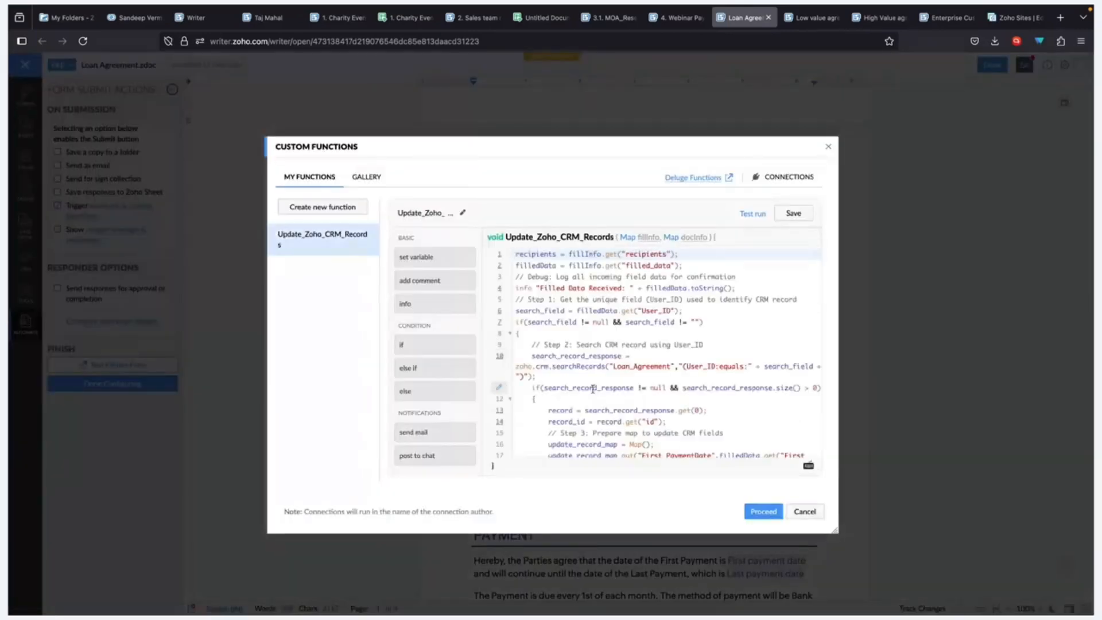
pyautogui.click(653, 309)
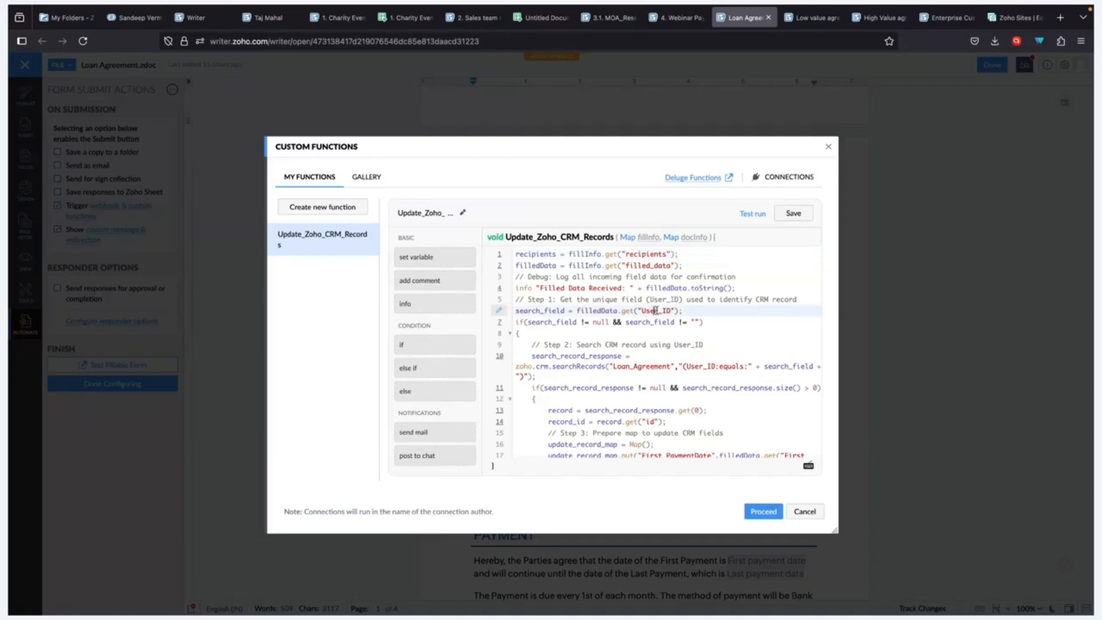
pyautogui.click(646, 366)
pyautogui.doubleClick(646, 366)
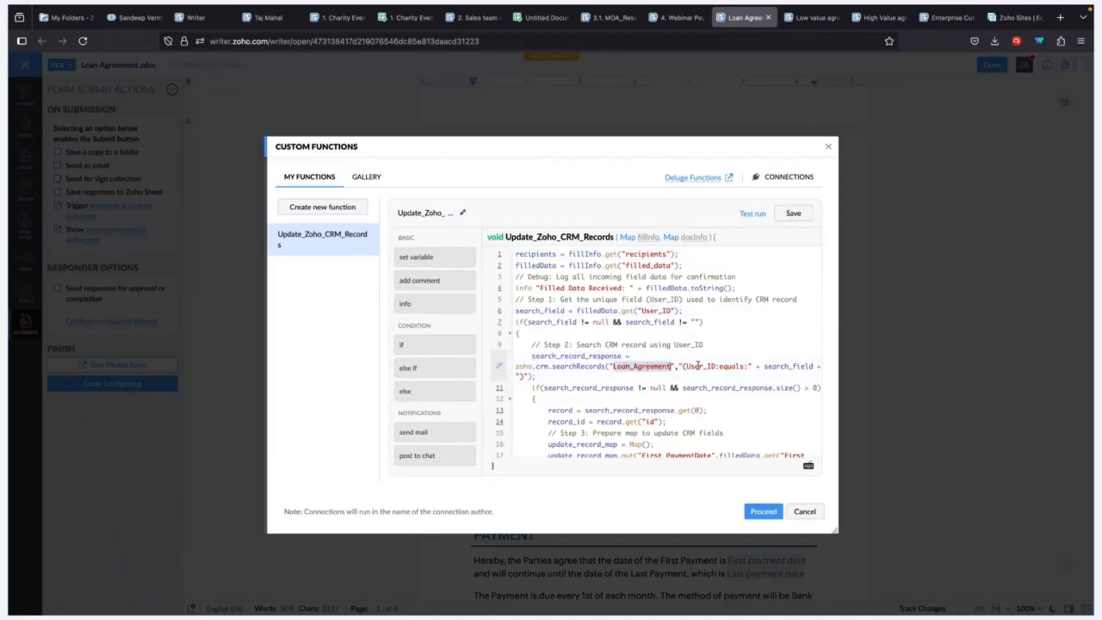
pyautogui.doubleClick(699, 366)
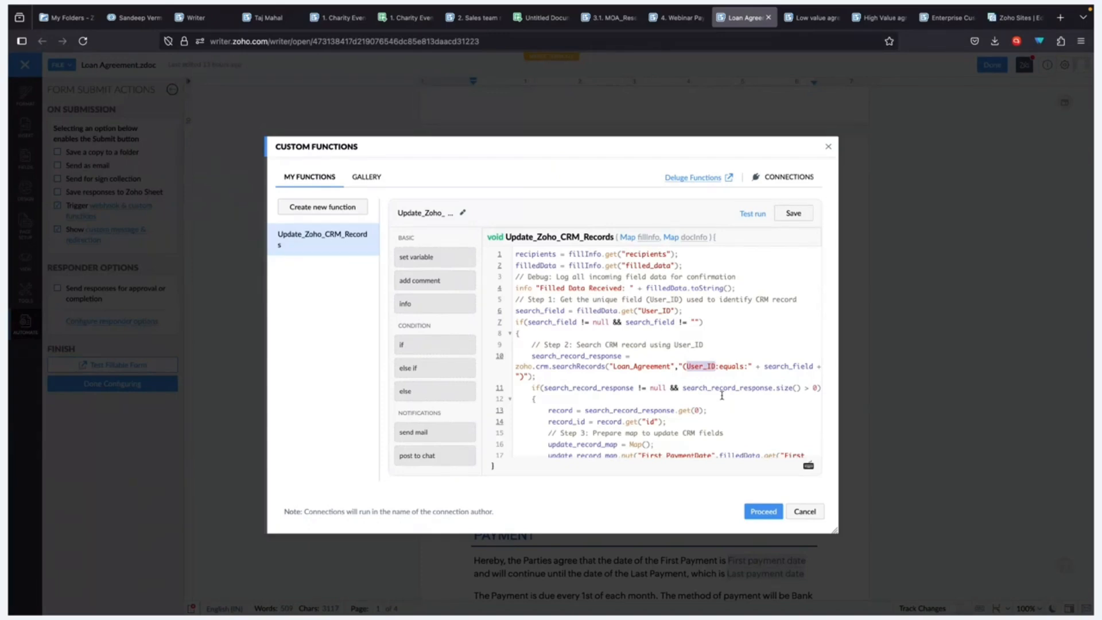
# Examine the function's remaining code for CRM field mapping, record update, filled document download and attachment to the record.
pyautogui.scroll(-4, 722, 395)
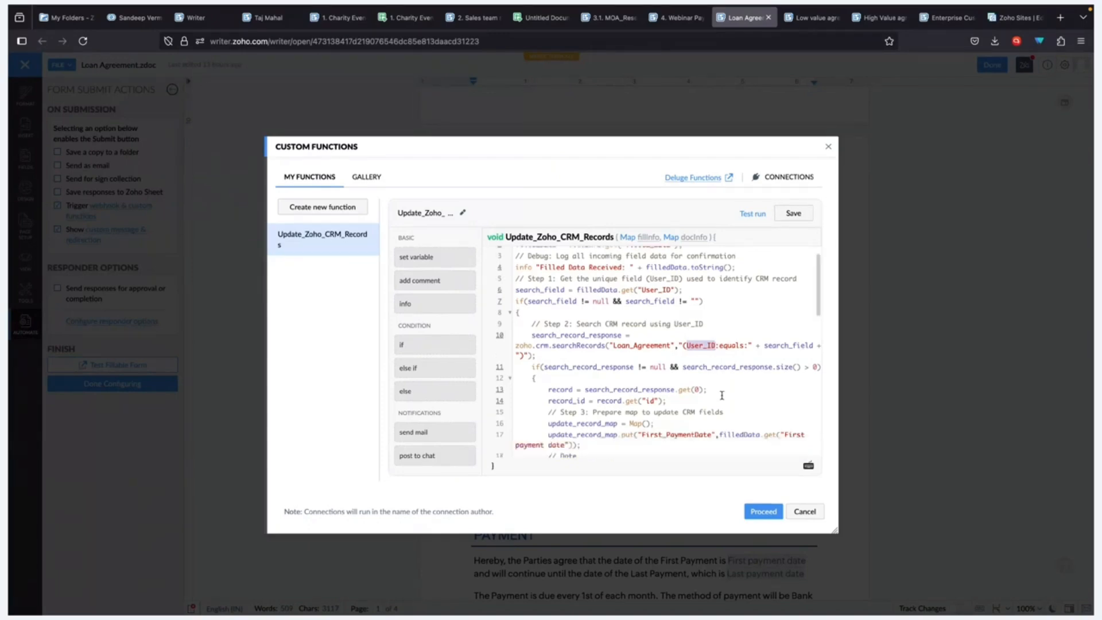
pyautogui.doubleClick(676, 405)
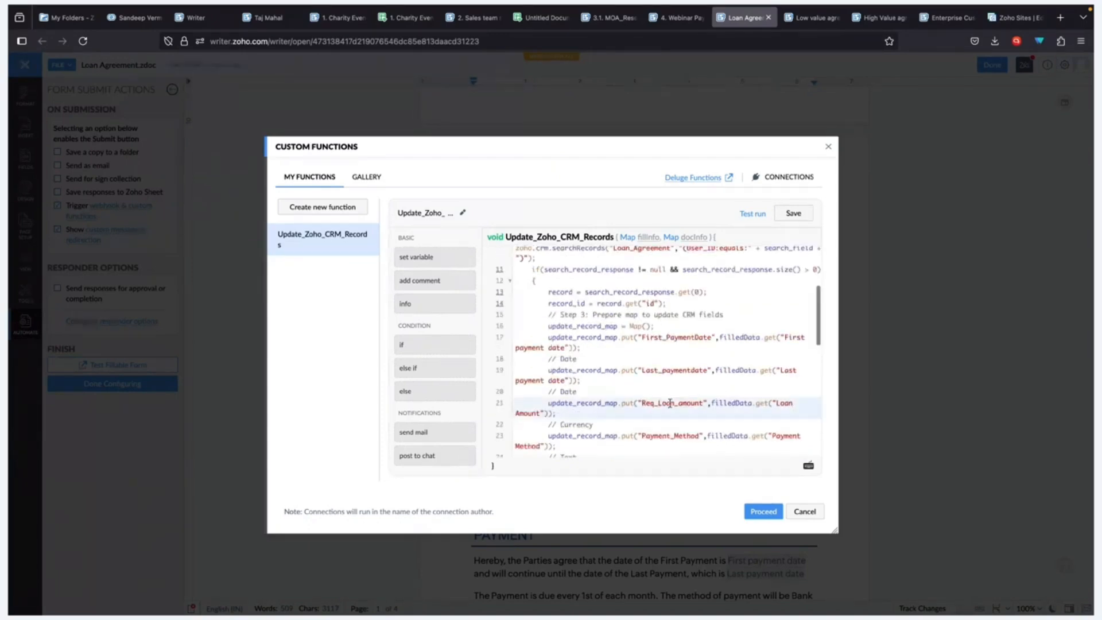
pyautogui.doubleClick(667, 435)
pyautogui.scroll(-5, 666, 433)
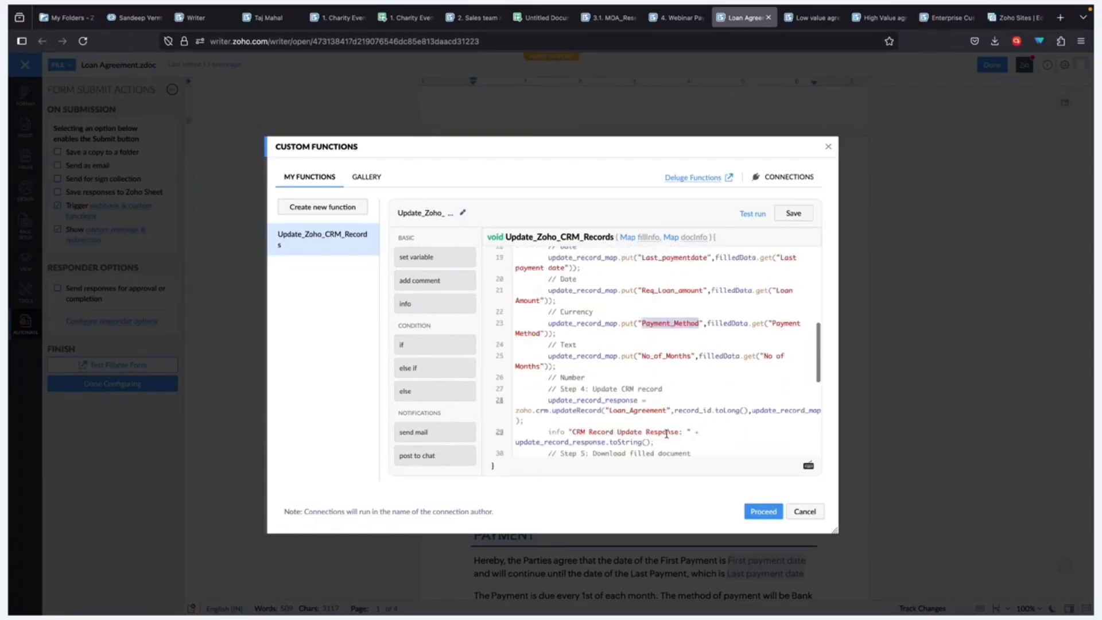
pyautogui.scroll(-2, 672, 420)
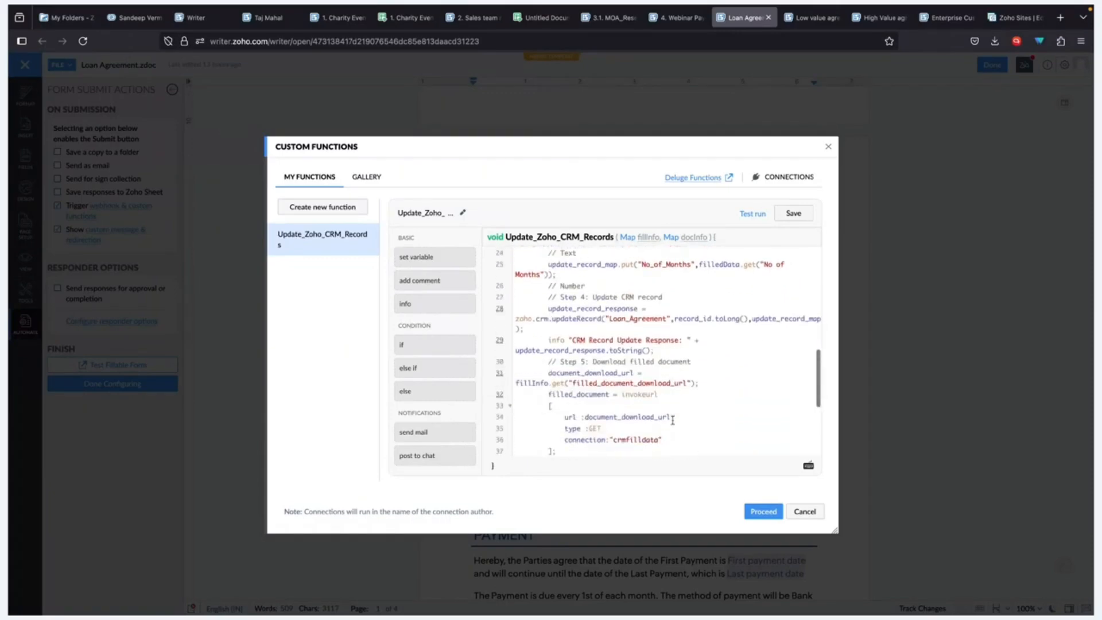
pyautogui.scroll(-2, 726, 349)
pyautogui.scroll(-3, 725, 349)
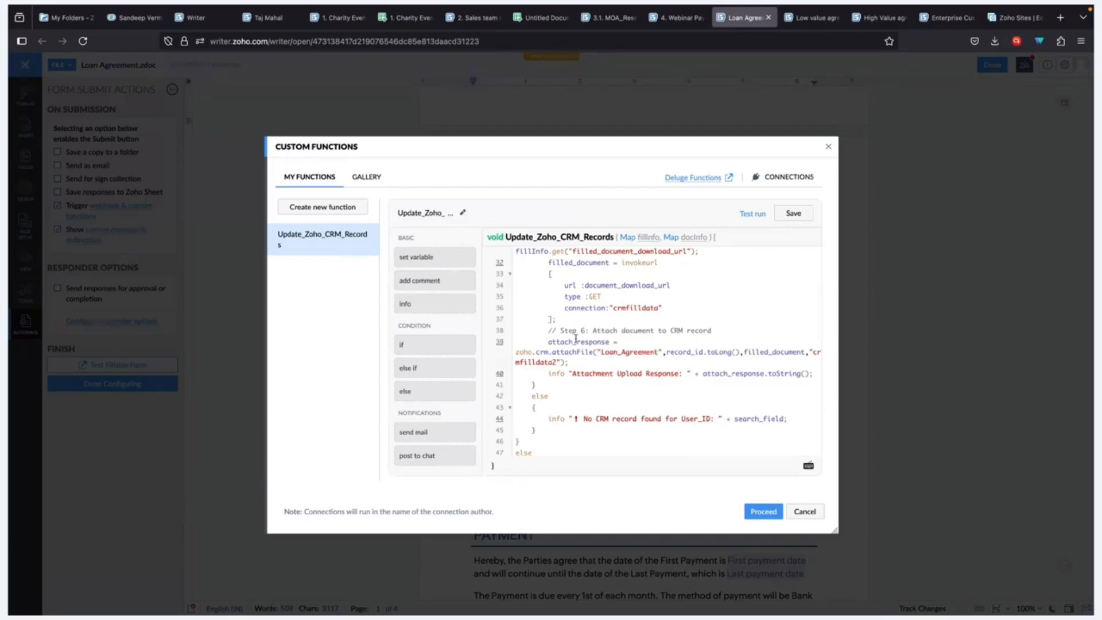
pyautogui.scroll(-2, 717, 404)
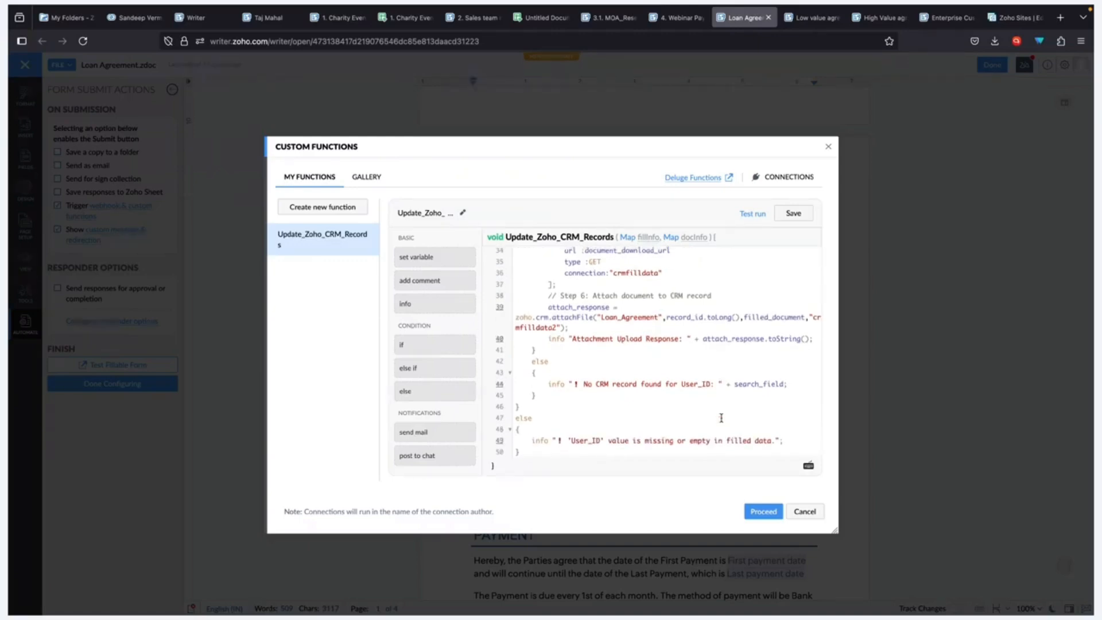
pyautogui.scroll(4, 721, 417)
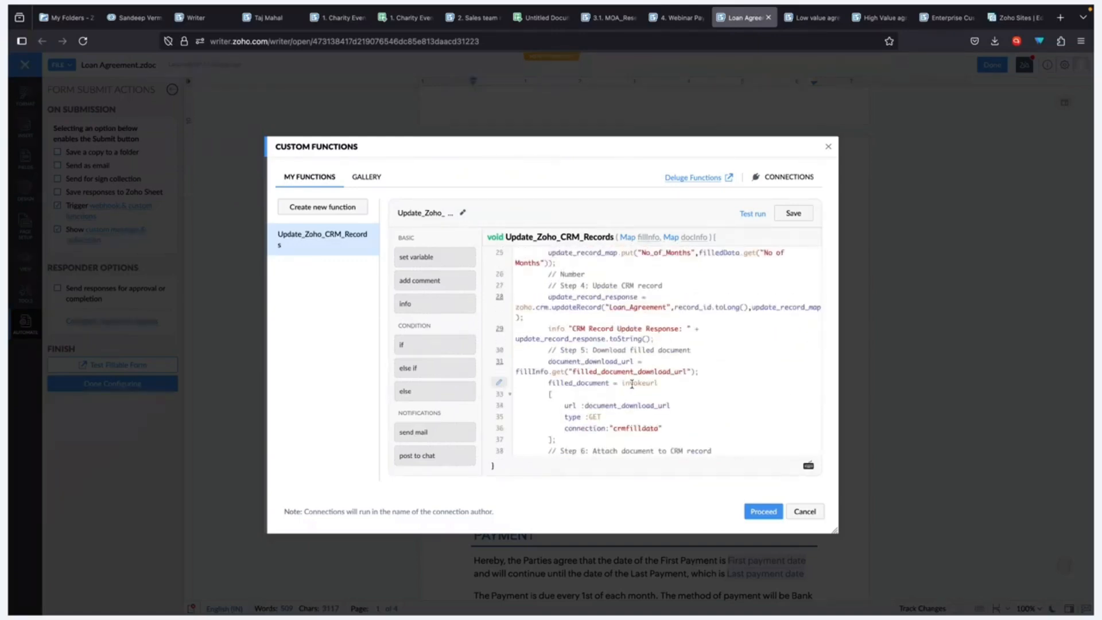
pyautogui.scroll(1, 717, 333)
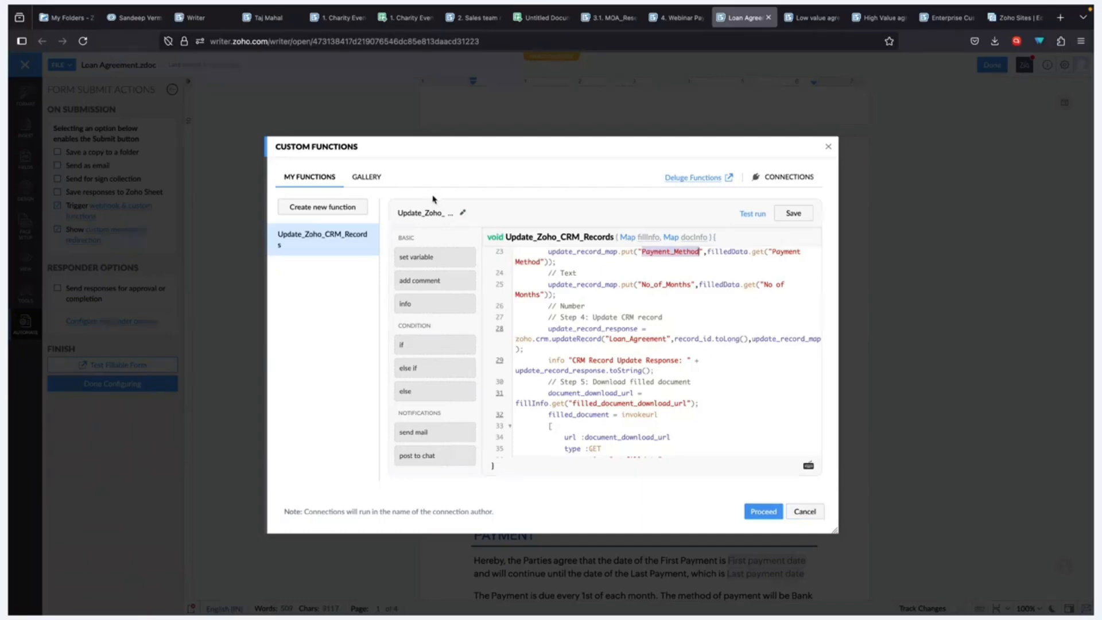
# Browse the custom function gallery for the Update Zoho CRM Records function and leave the custom function settings without saving.
pyautogui.click(376, 179)
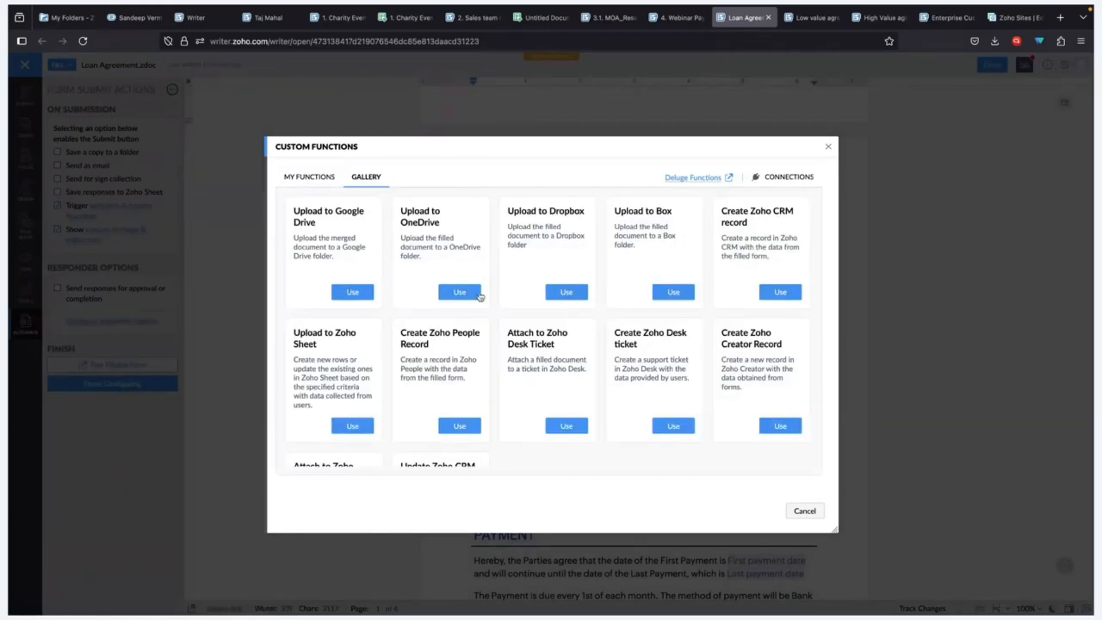
pyautogui.scroll(-3, 569, 403)
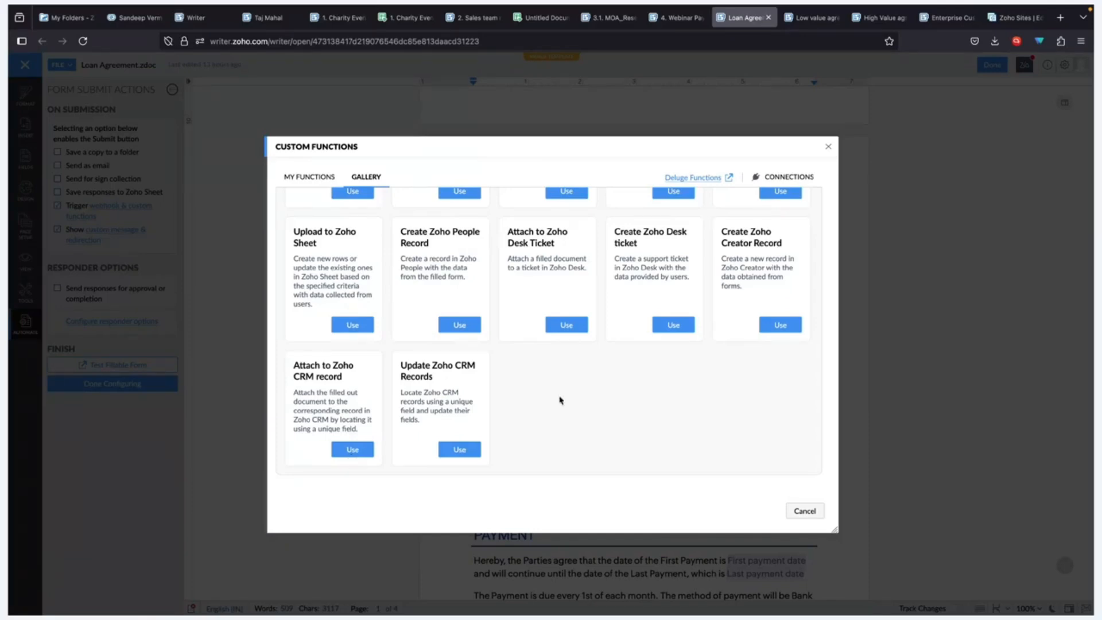
pyautogui.scroll(2, 493, 337)
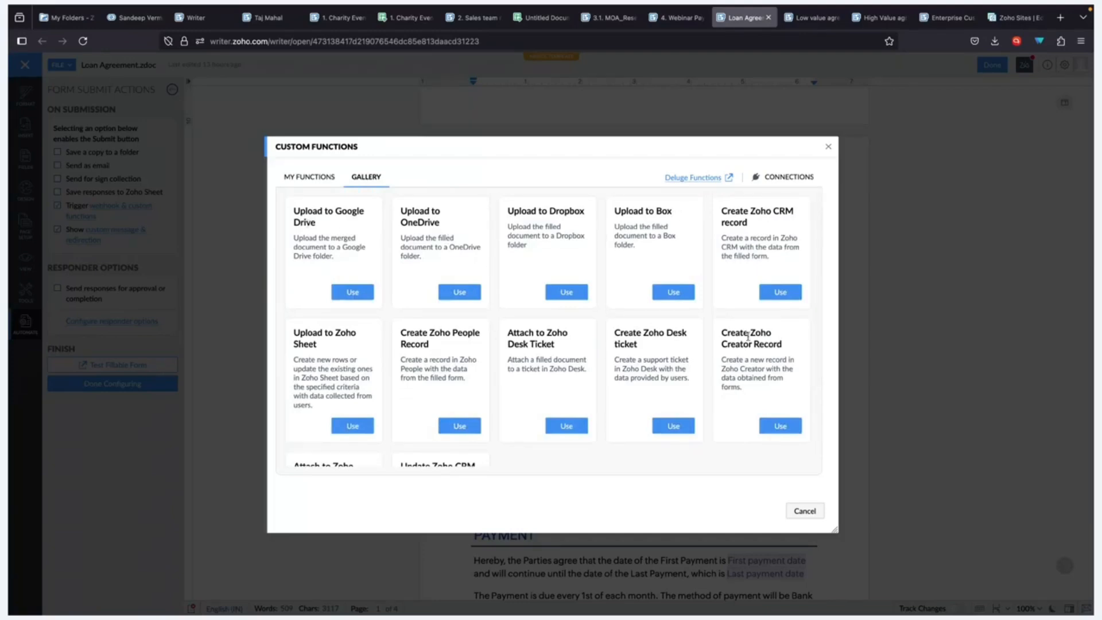
pyautogui.scroll(-2, 745, 401)
pyautogui.scroll(-1, 455, 417)
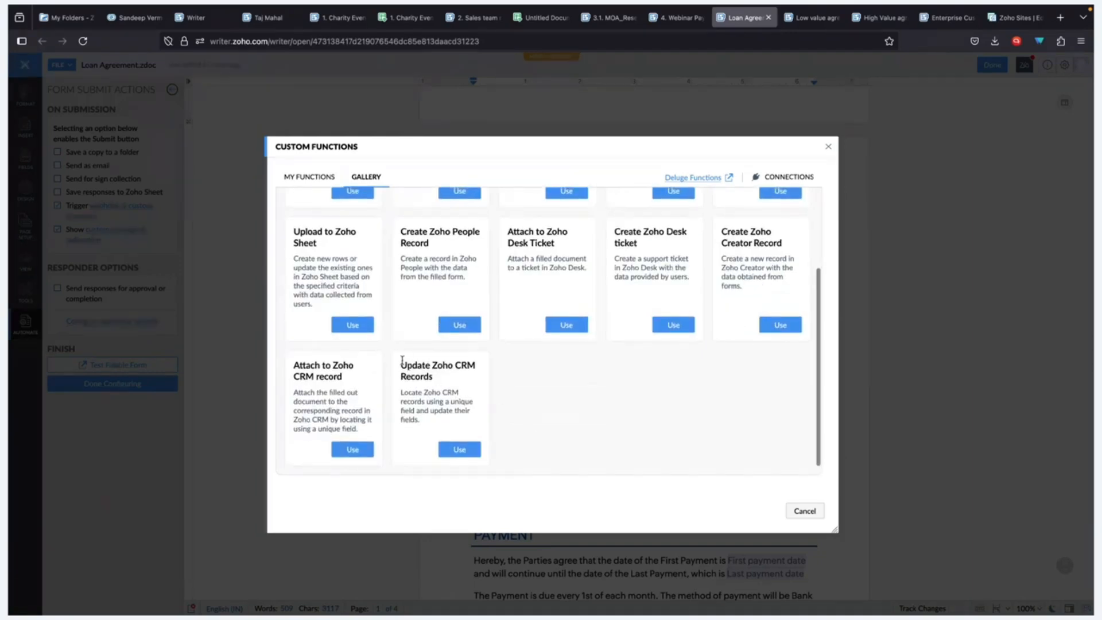
pyautogui.moveTo(401, 360); pyautogui.dragTo(489, 380)
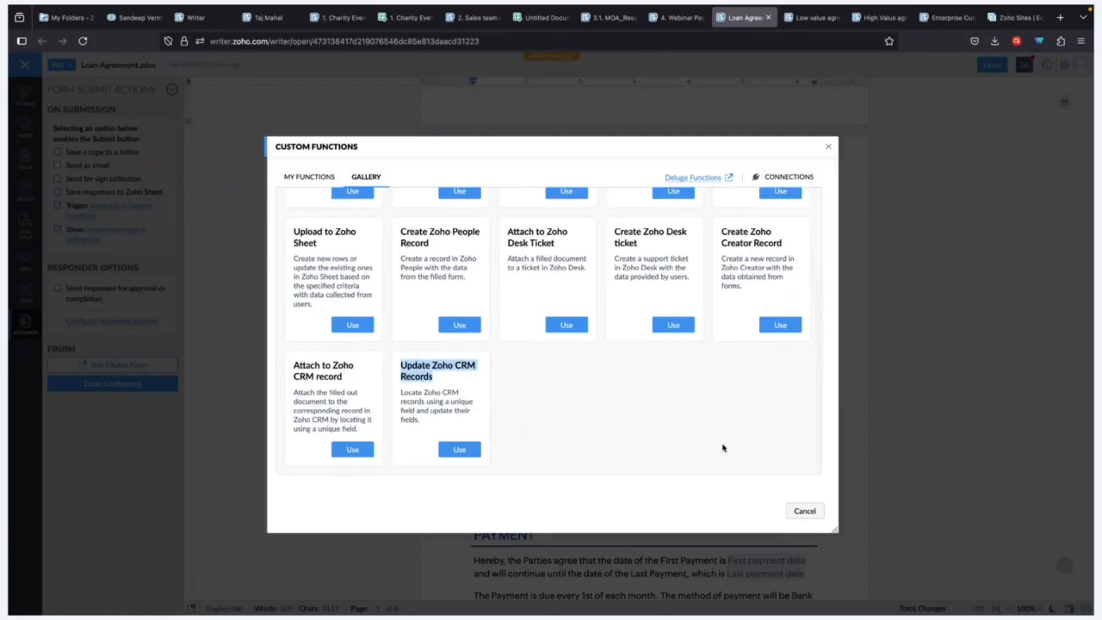
pyautogui.click(803, 510)
pyautogui.click(697, 376)
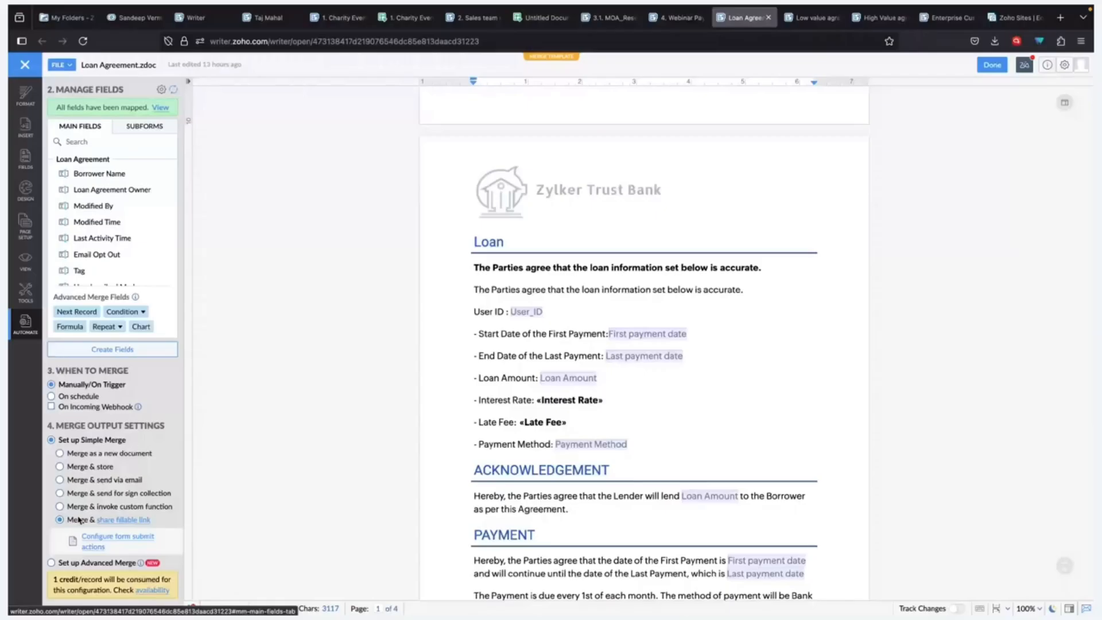
# Check the remaining merge output and finish settings, and return to the Loan Agreement records list in Zoho CRM.
pyautogui.scroll(-2, 137, 517)
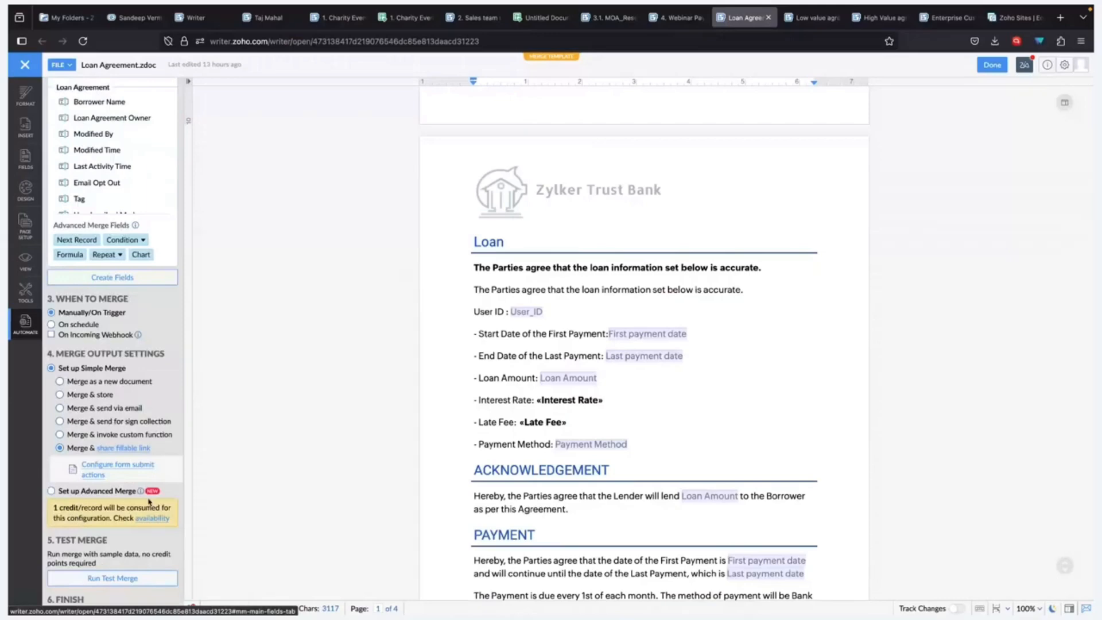
pyautogui.scroll(-1, 138, 516)
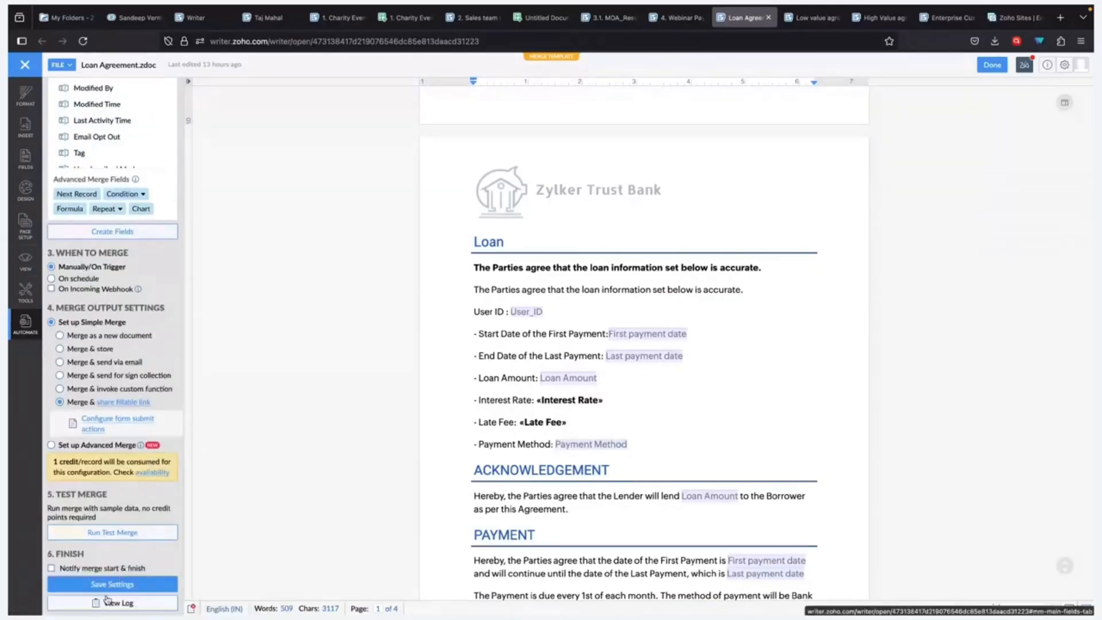
pyautogui.click(140, 23)
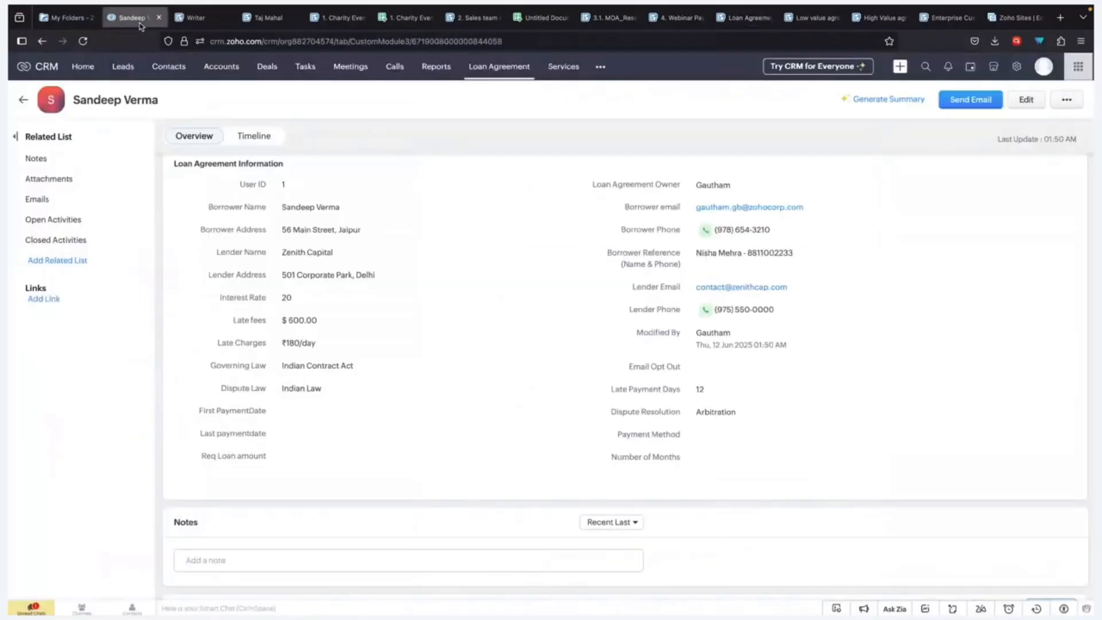
pyautogui.click(24, 101)
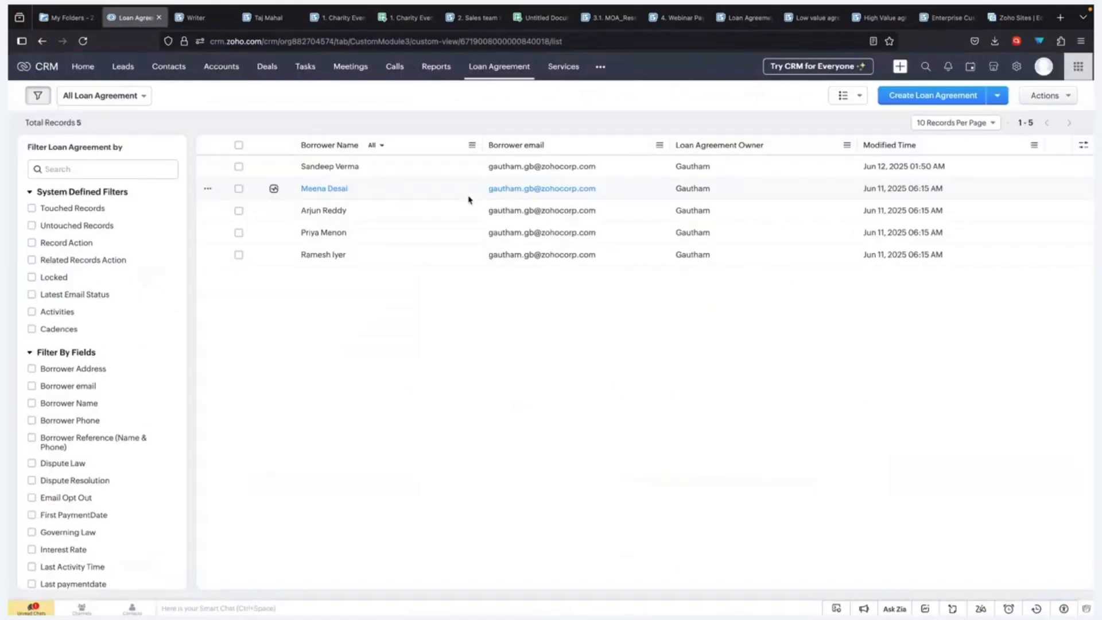
# Start a mail merge of the first two Loan Agreement records using the Loan Agreement.zdoc template.
pyautogui.click(238, 168)
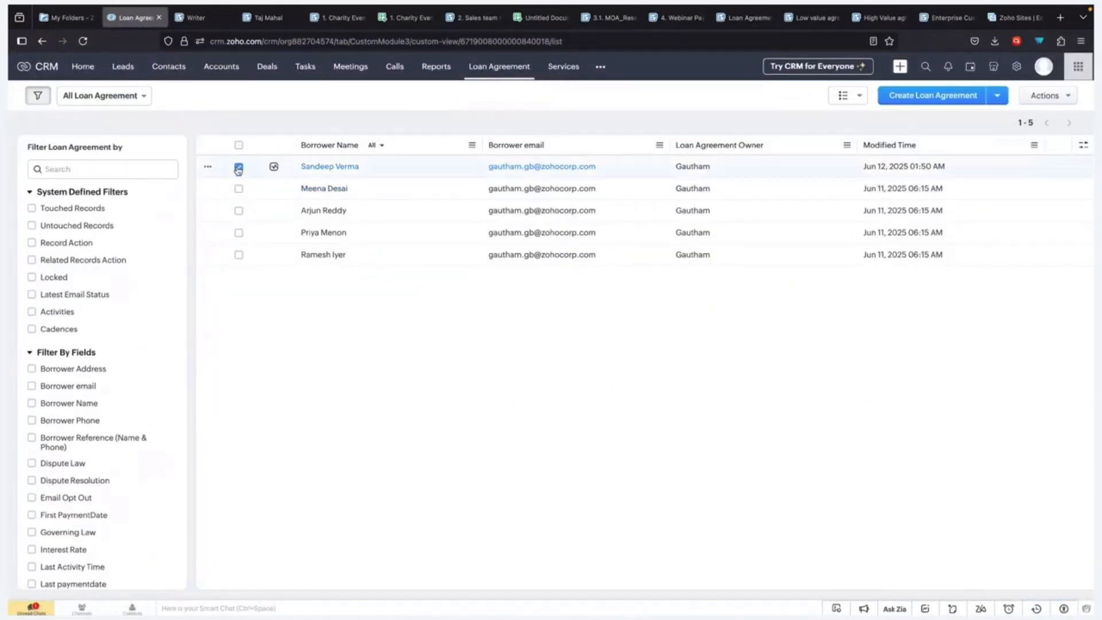
pyautogui.click(239, 189)
pyautogui.click(338, 97)
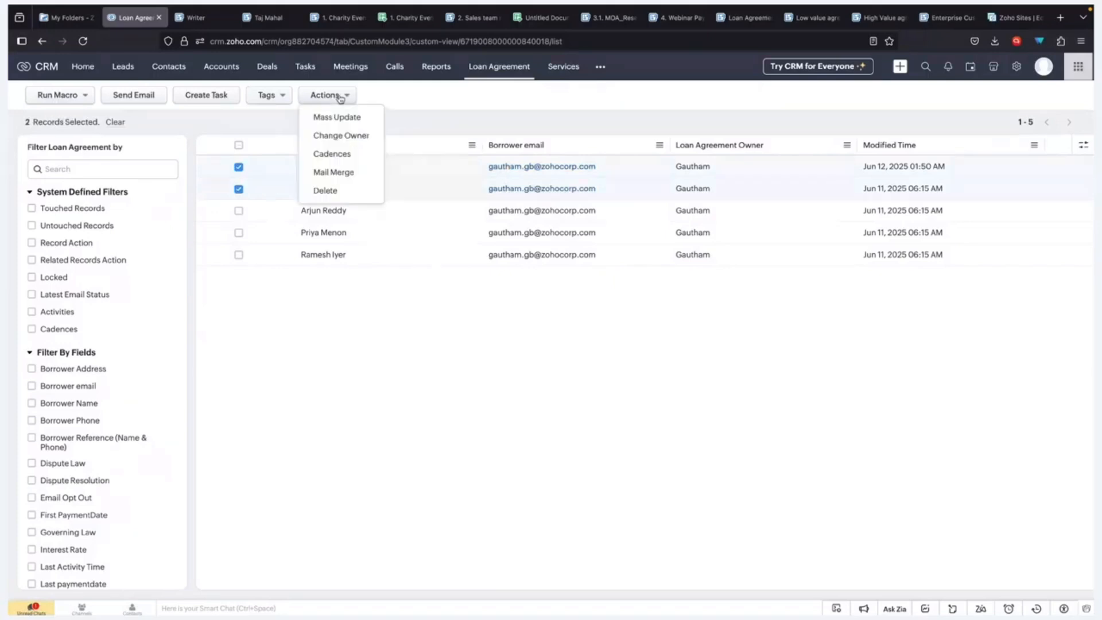
pyautogui.click(344, 172)
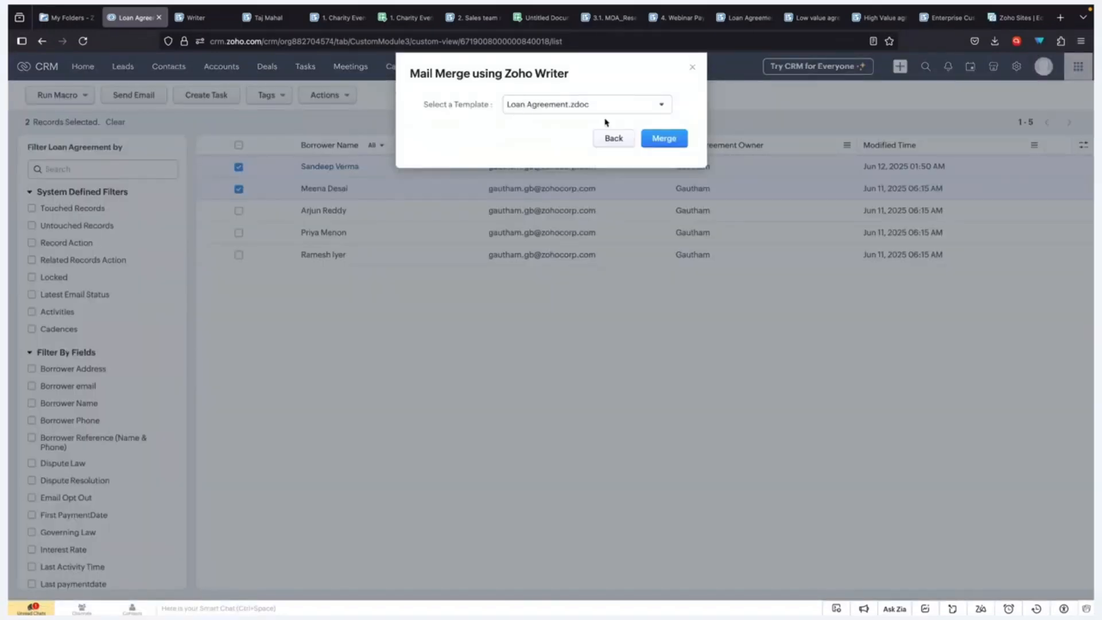
pyautogui.click(652, 136)
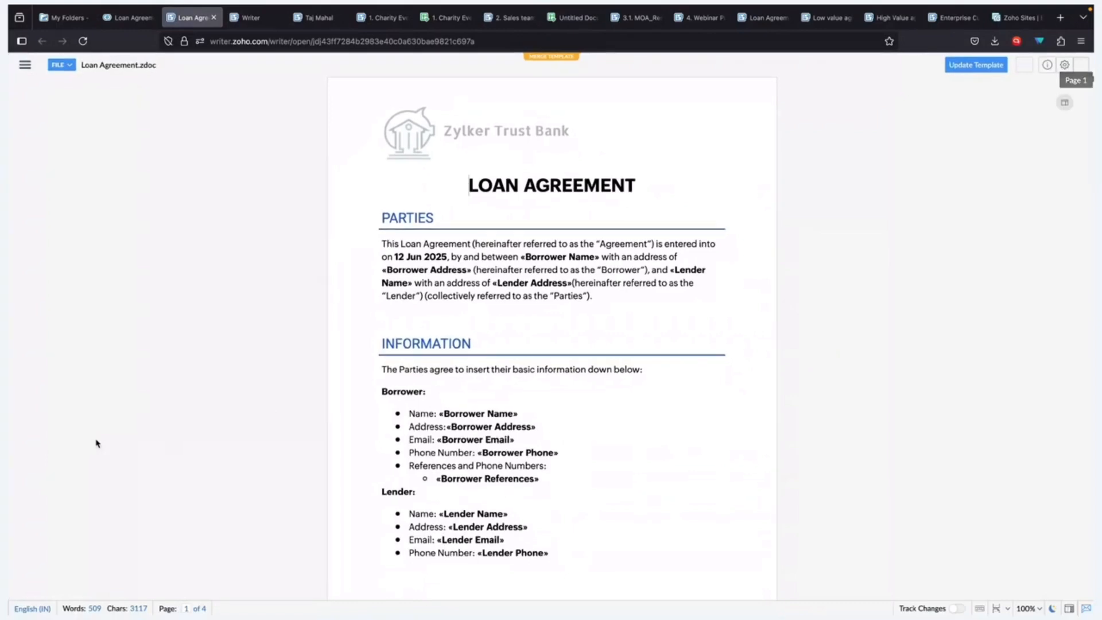
# Run the merge for the Loan Agreement.zdoc template, open its log and refresh the job status.
pyautogui.scroll(-5, 85, 456)
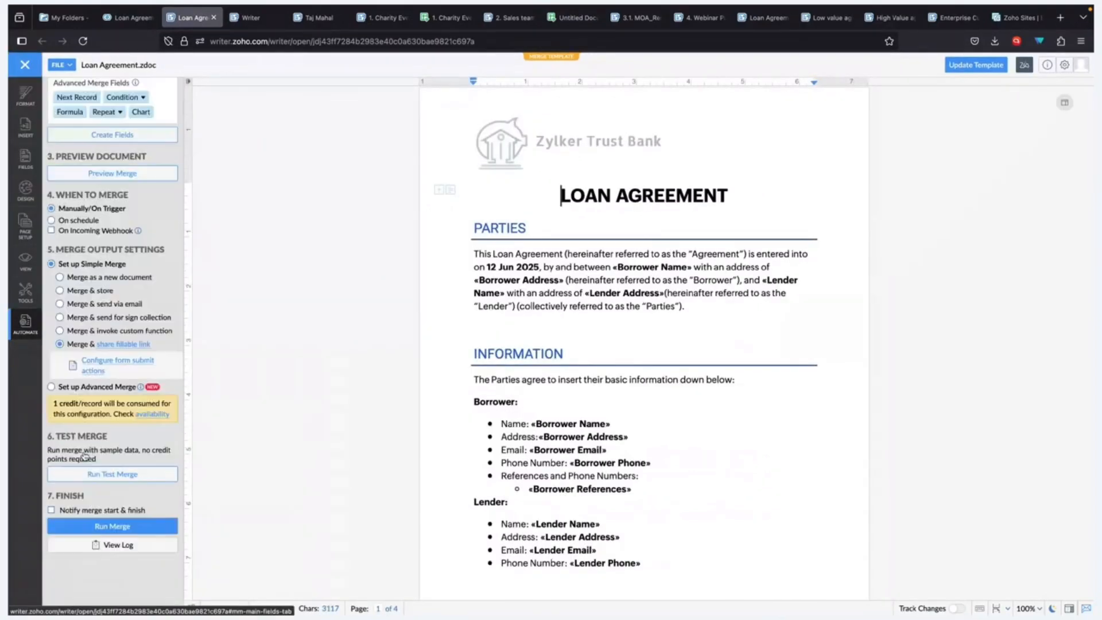
pyautogui.click(79, 584)
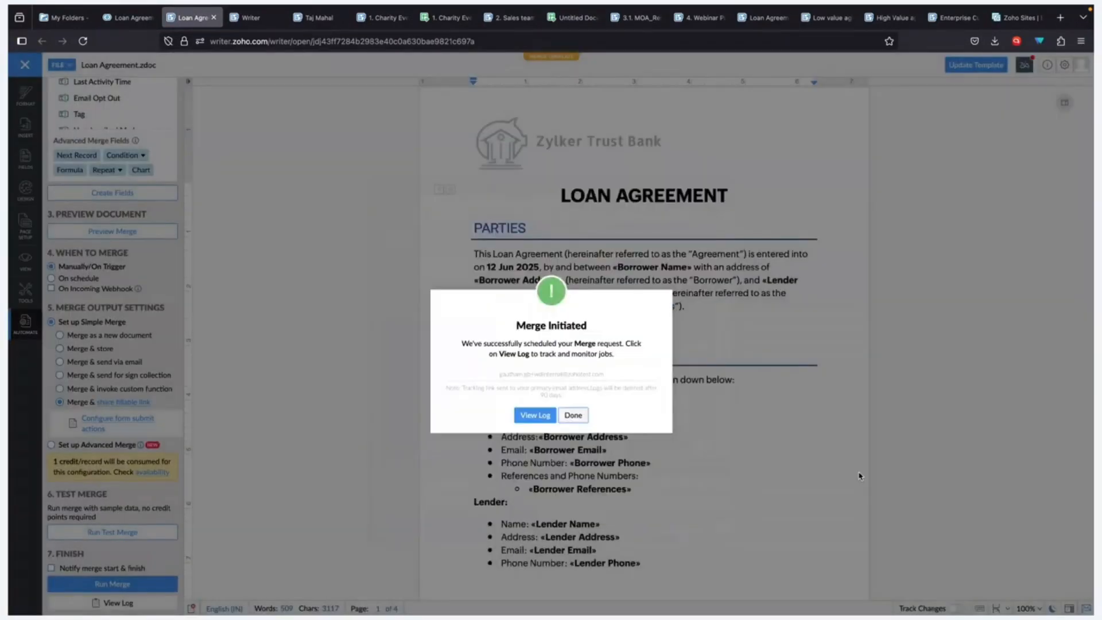
pyautogui.click(533, 414)
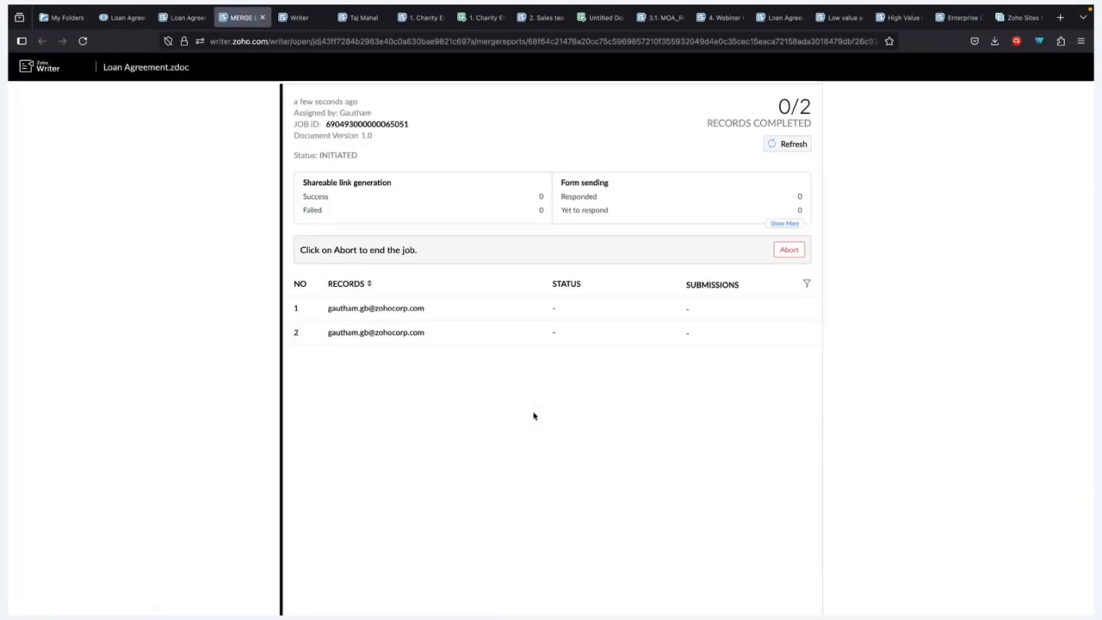
pyautogui.click(792, 146)
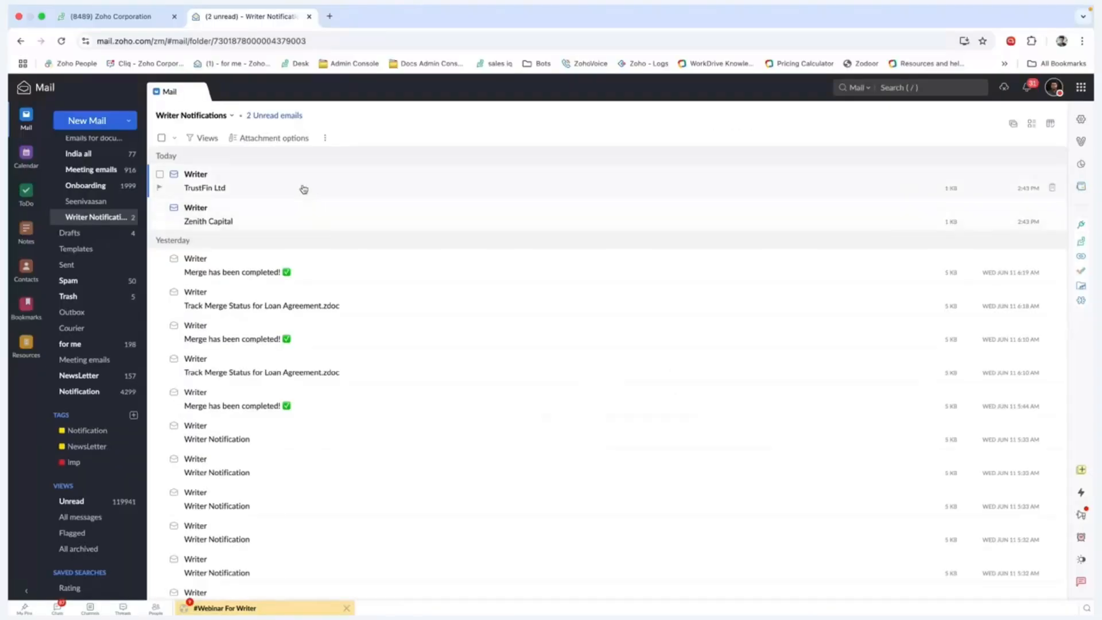
# Open the Zenith Capital message in Zoho Mail and follow its Loan Agreement.zdoc link to the fillable form.
pyautogui.click(295, 214)
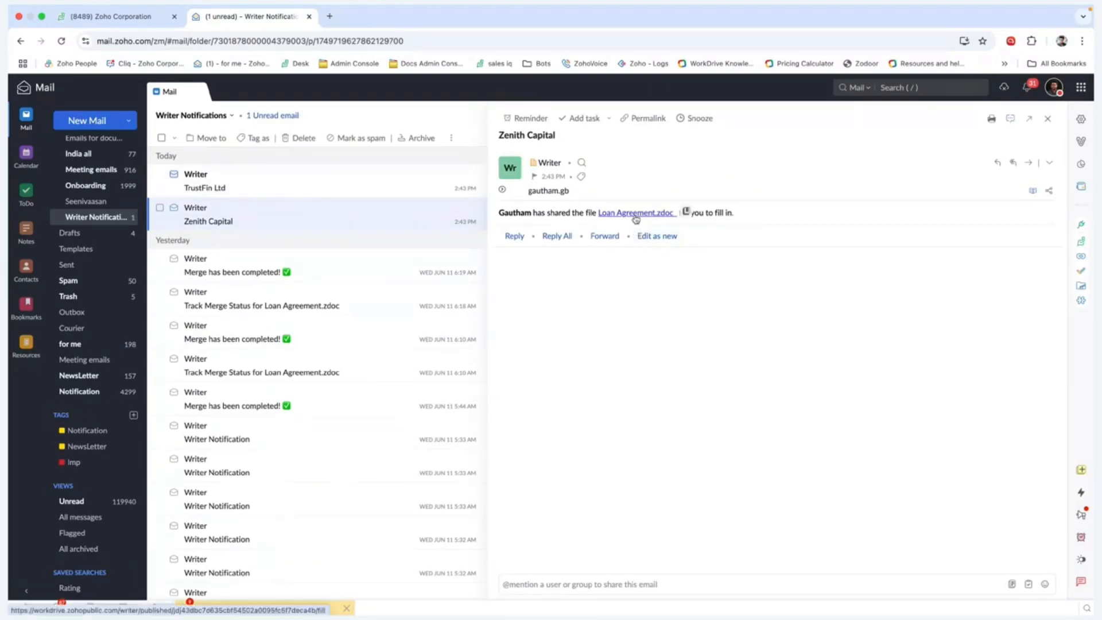
pyautogui.click(636, 214)
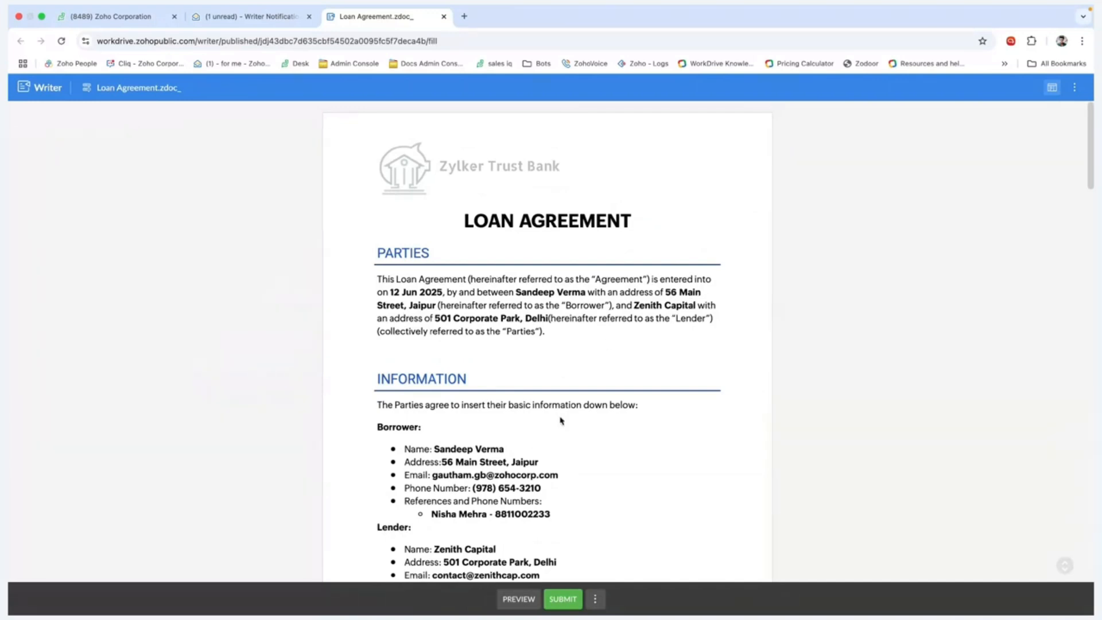
pyautogui.scroll(-2, 608, 423)
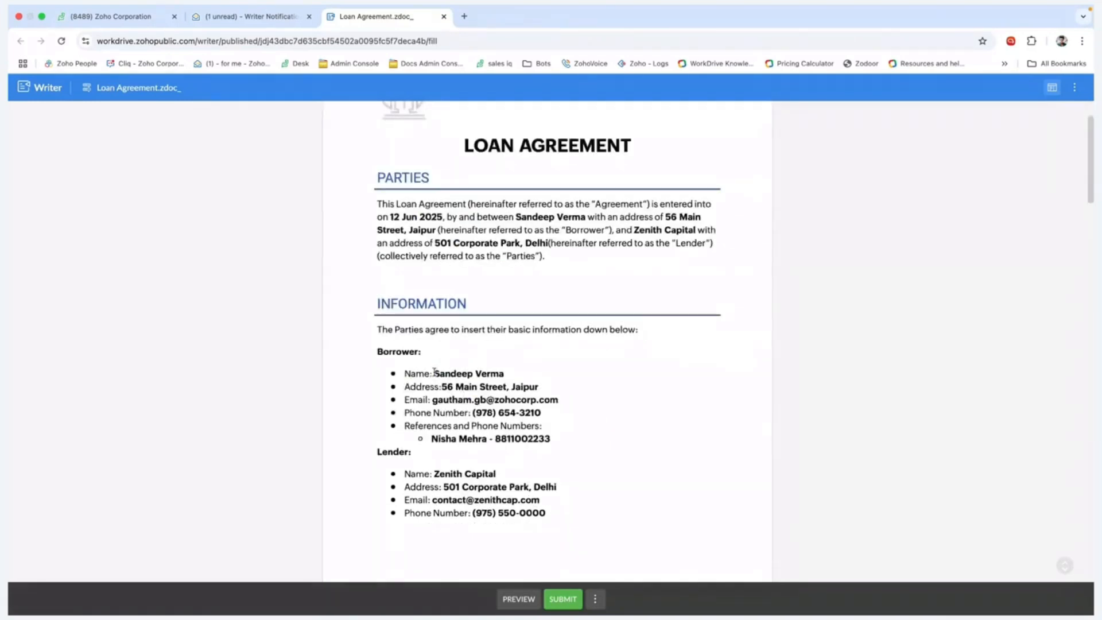
# Fill in the user ID, the first payment date Jun 13, 2025 and the last payment date 12/06/2026 in the Loan section.
pyautogui.scroll(-11, 485, 389)
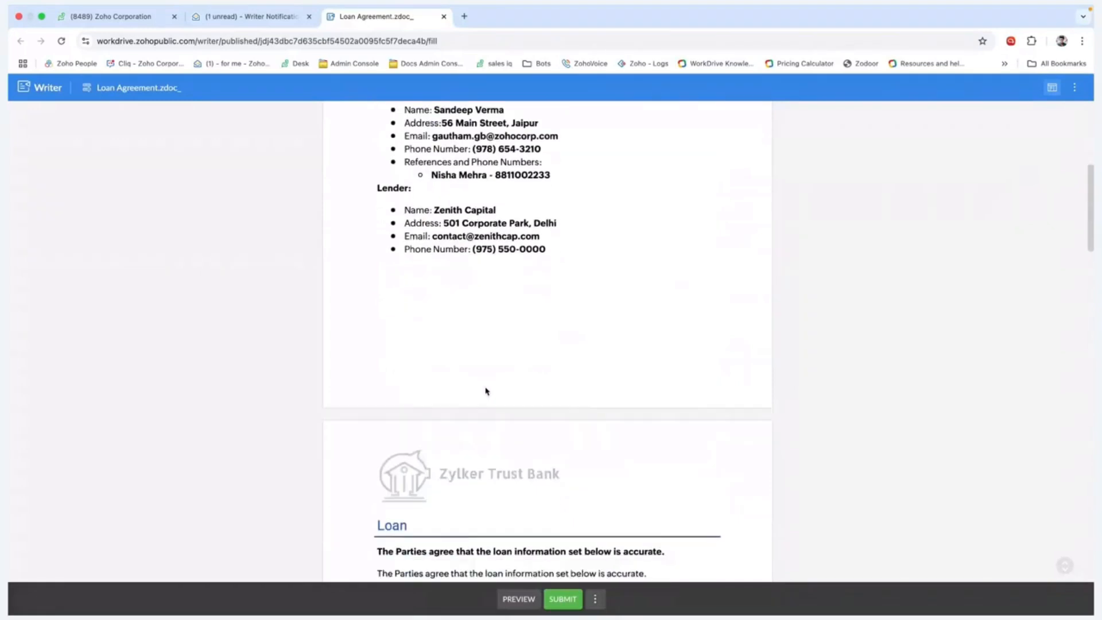
pyautogui.scroll(-2, 485, 391)
pyautogui.click(423, 374)
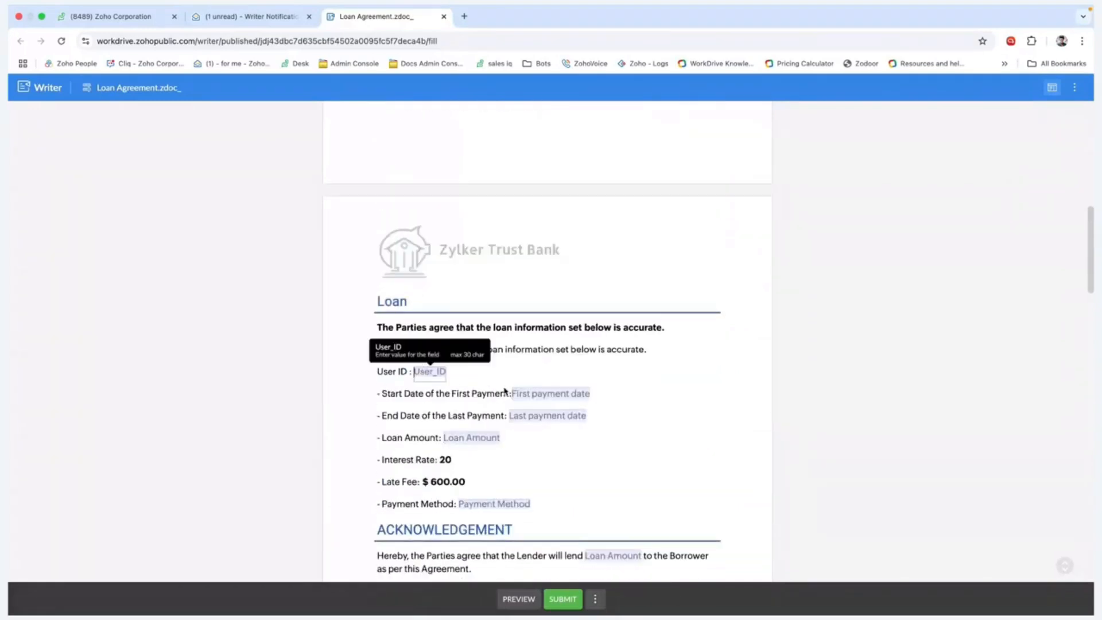
pyautogui.click(528, 381)
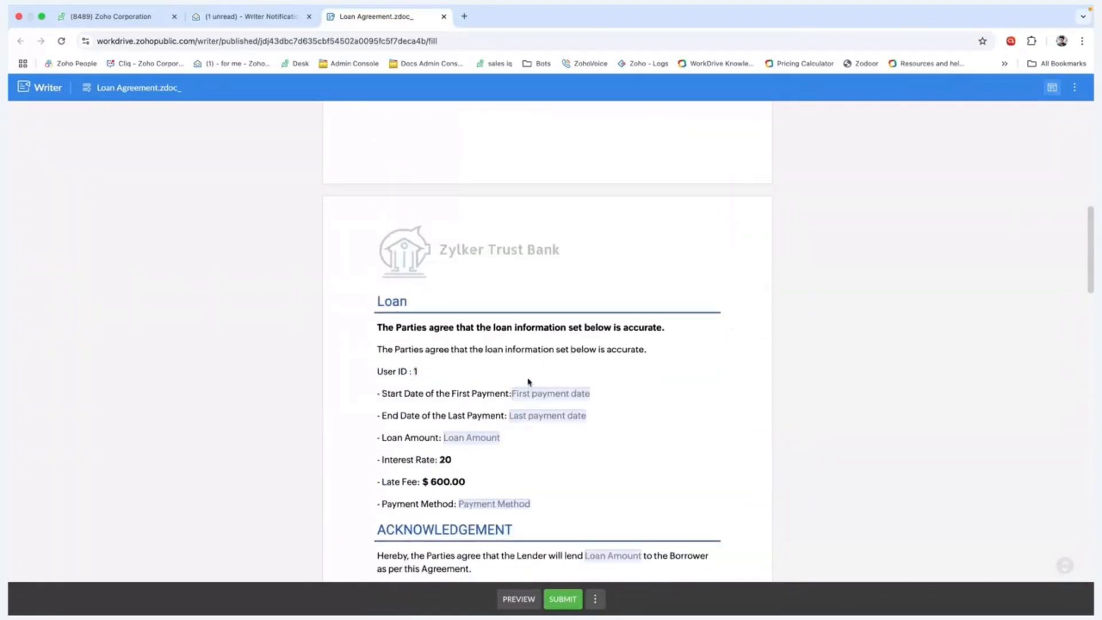
pyautogui.click(537, 392)
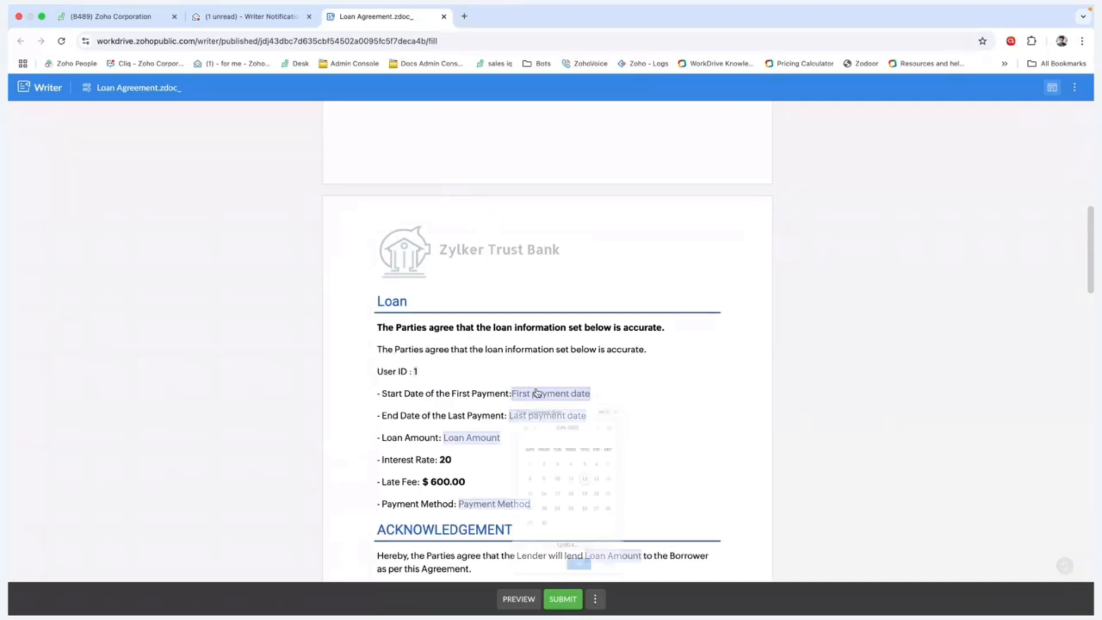
pyautogui.click(635, 508)
pyautogui.click(561, 416)
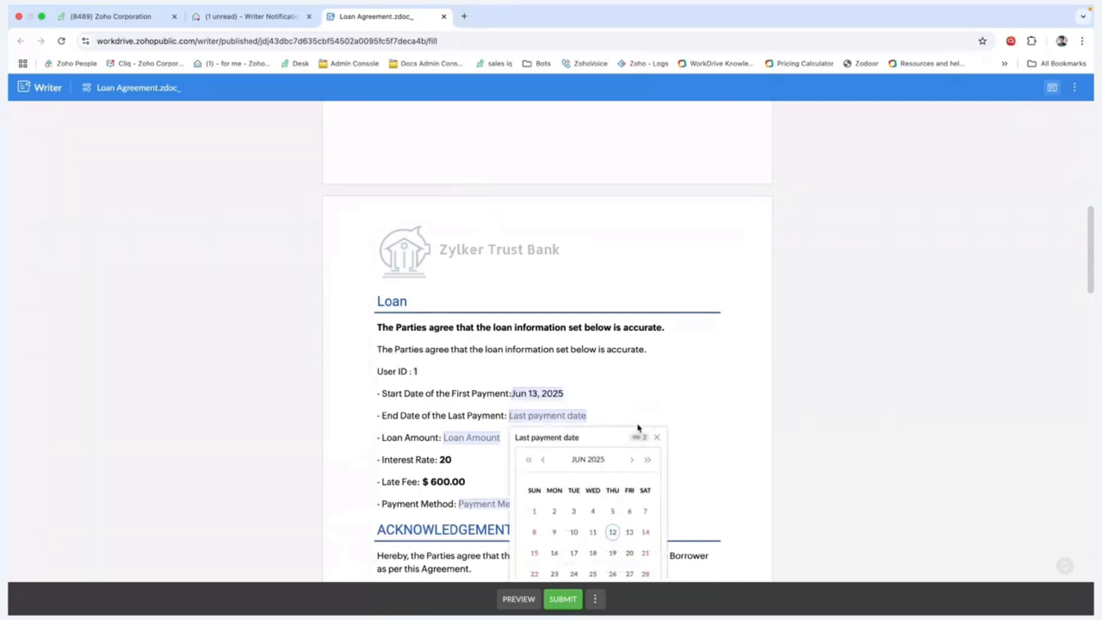
# Set the loan amount to ₹50,000.00 and the payment method to Card, checking the values repeated in the following sections.
pyautogui.click(465, 436)
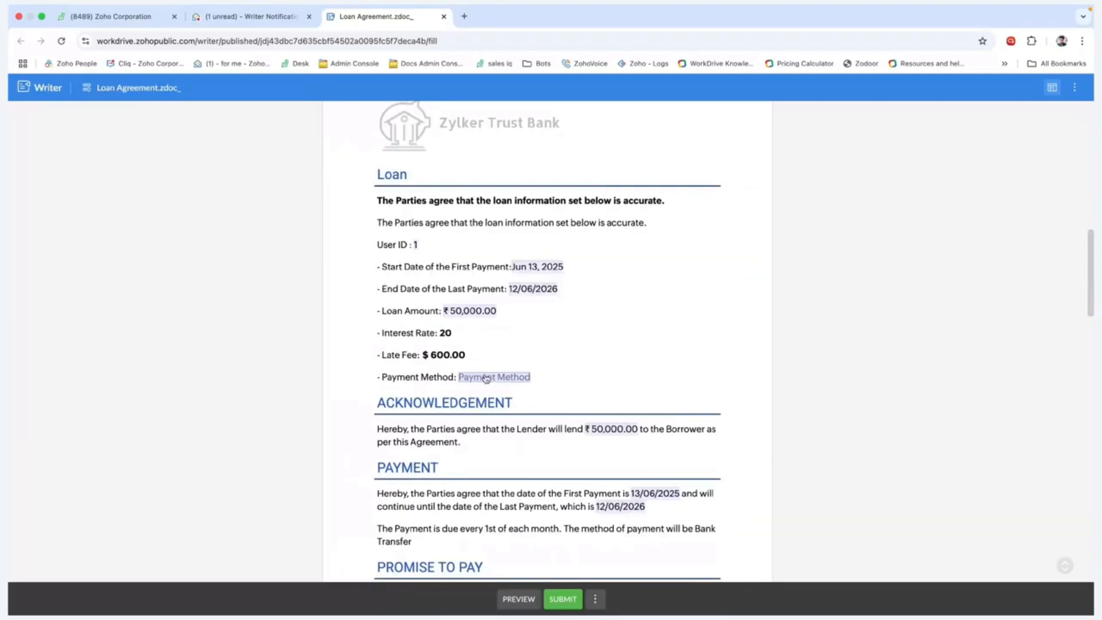
pyautogui.click(489, 375)
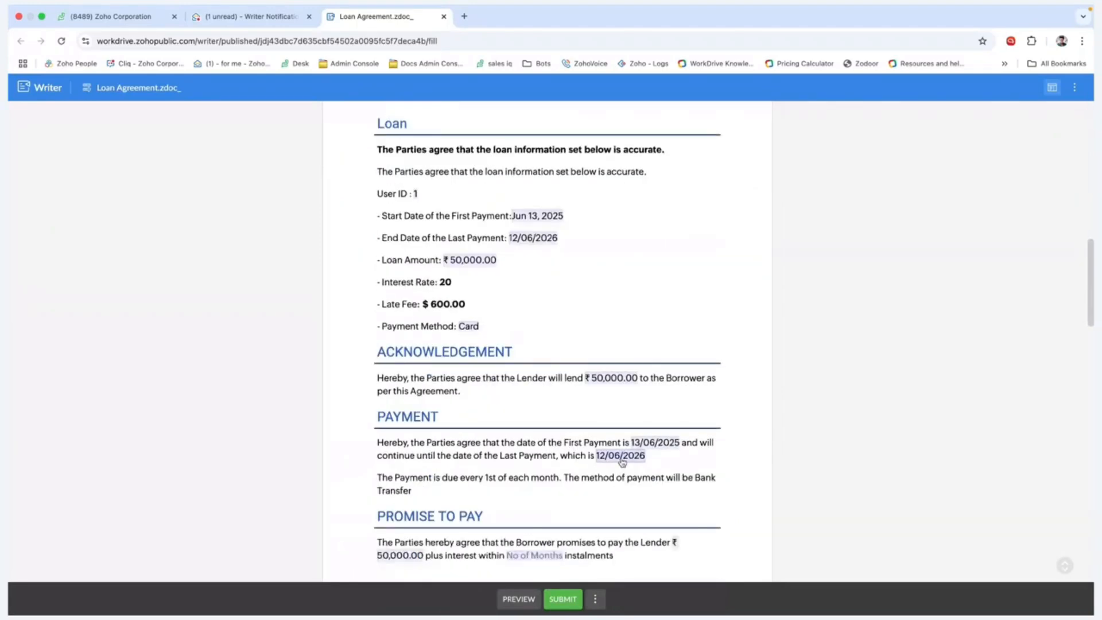
pyautogui.scroll(-2, 622, 460)
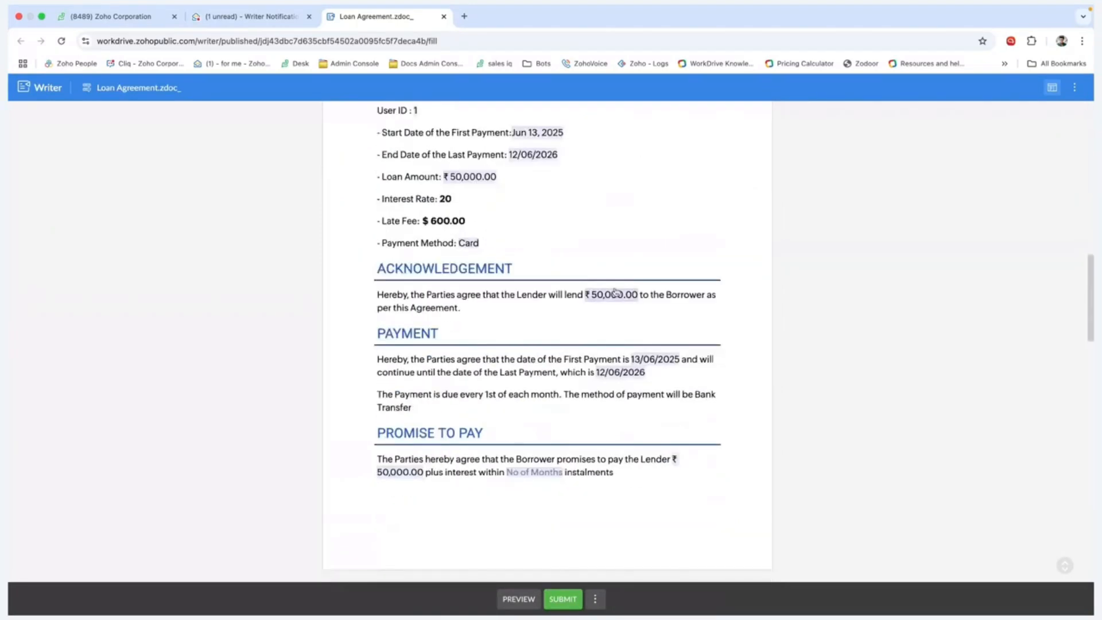
pyautogui.click(626, 294)
pyautogui.click(590, 237)
# Set the number of months under Promise to Pay to 12 and look over the completed form.
pyautogui.click(545, 472)
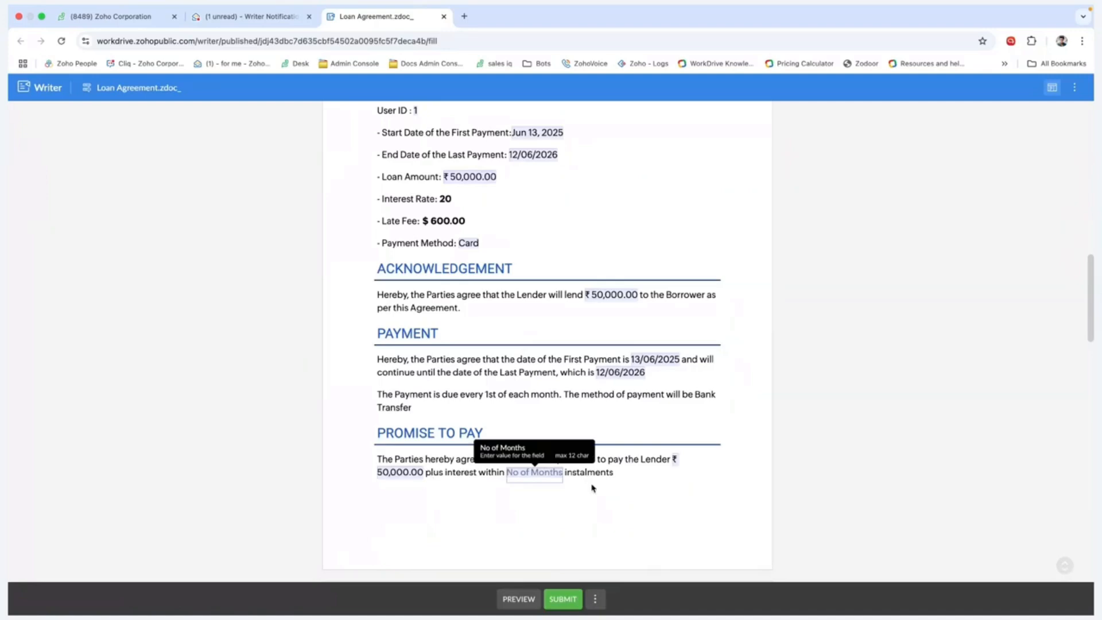
pyautogui.write('12')
pyautogui.click(699, 506)
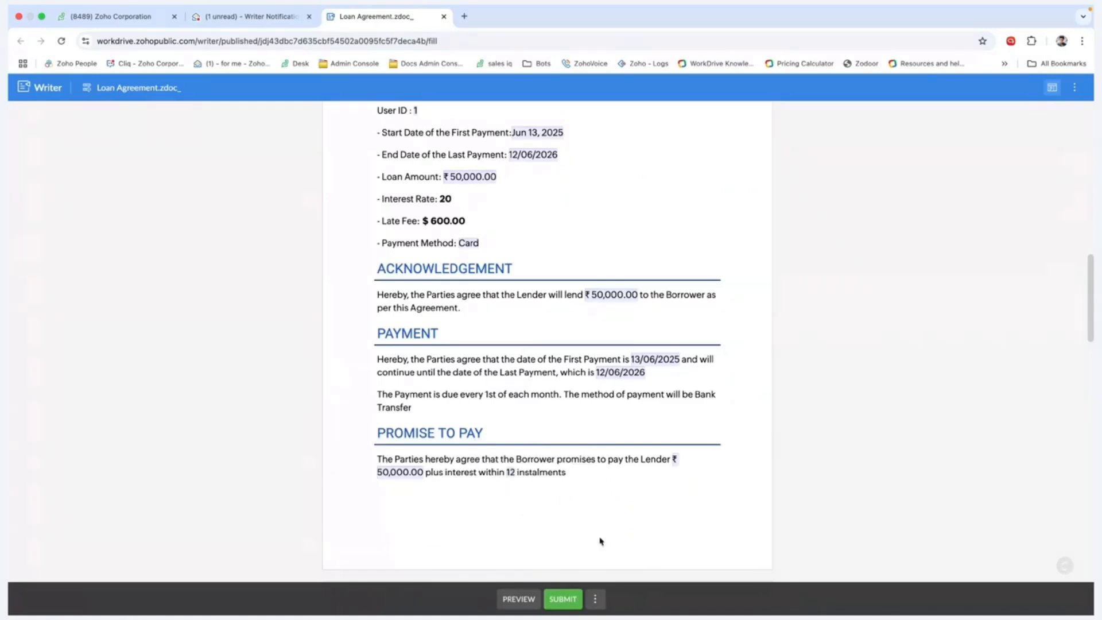
pyautogui.scroll(10, 603, 455)
pyautogui.scroll(-15, 602, 455)
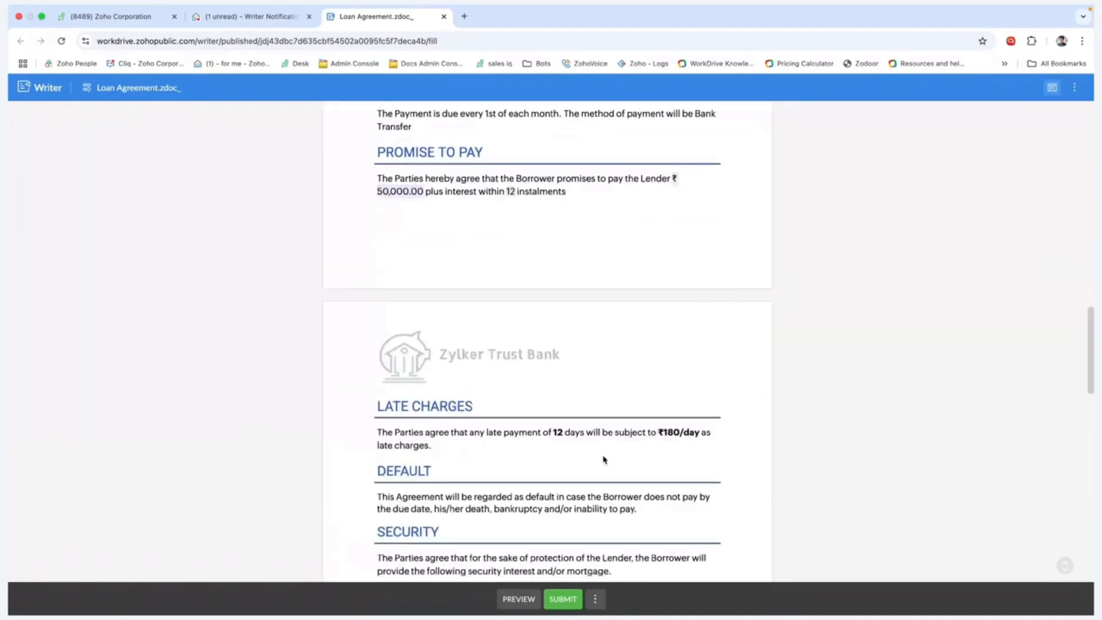
# Submit the completed loan agreement form, dismiss the acknowledgement and look through the submitted document.
pyautogui.click(572, 599)
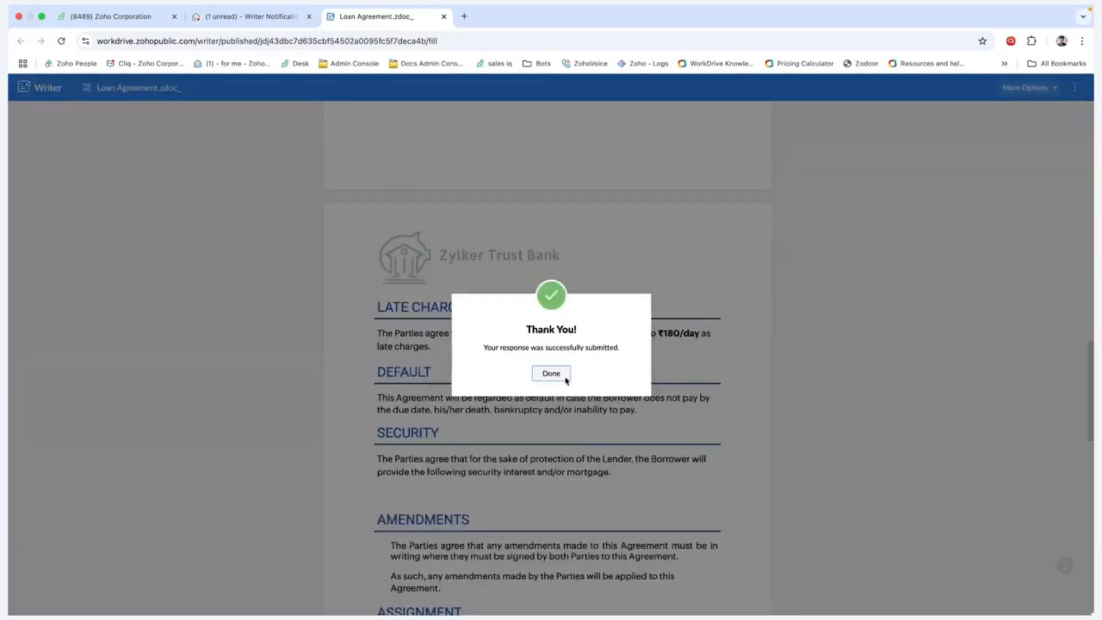
pyautogui.click(553, 376)
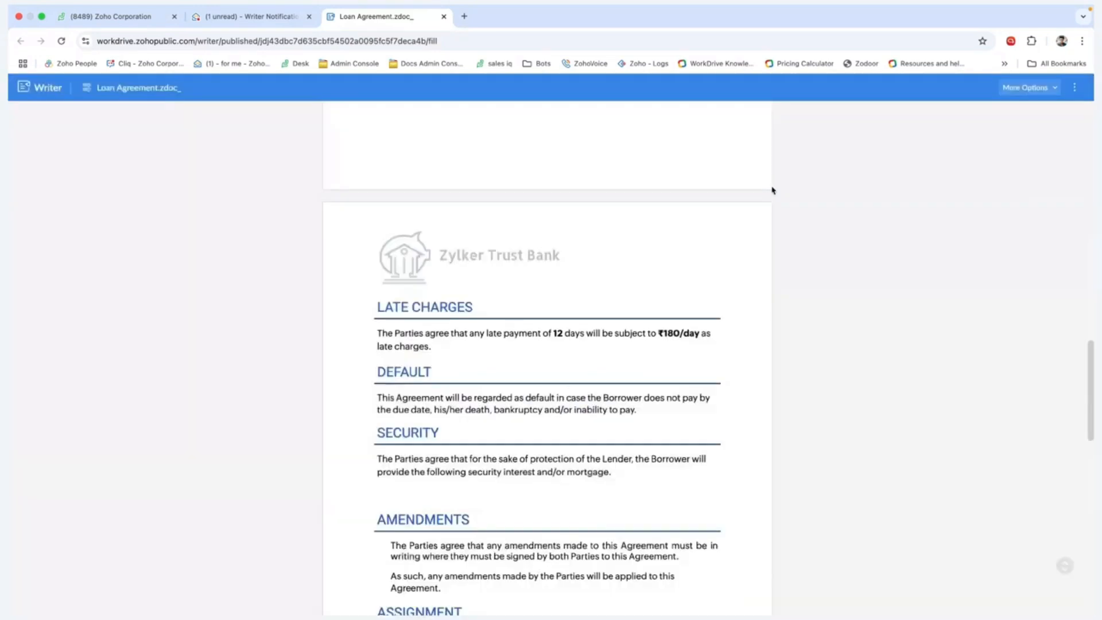
pyautogui.scroll(1, 773, 190)
pyautogui.scroll(10, 772, 190)
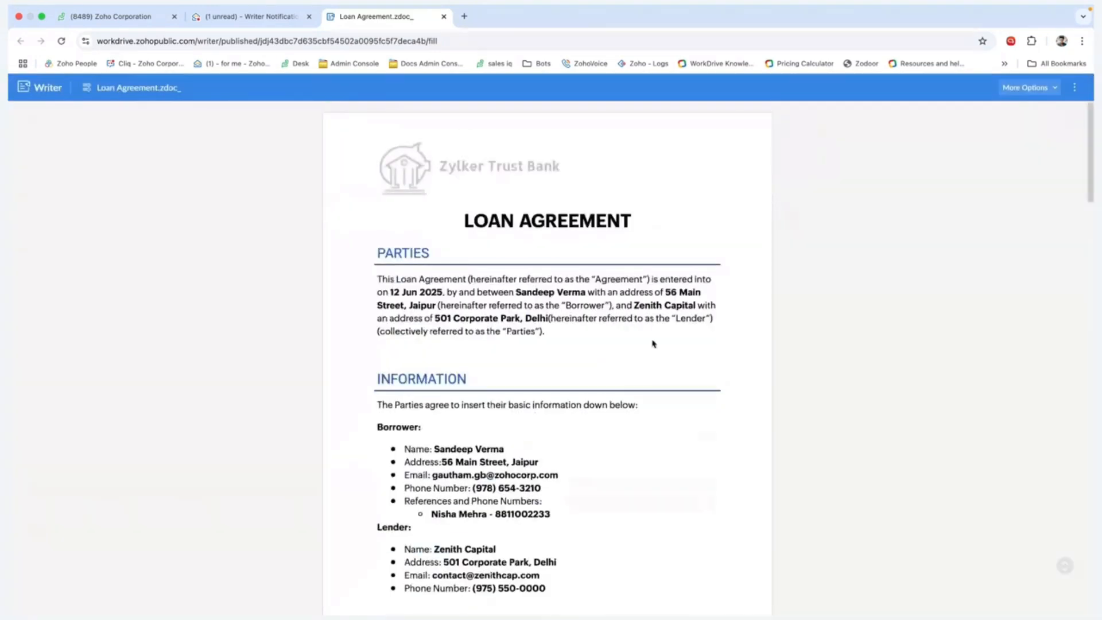
pyautogui.scroll(-3, 653, 343)
pyautogui.scroll(-1, 652, 343)
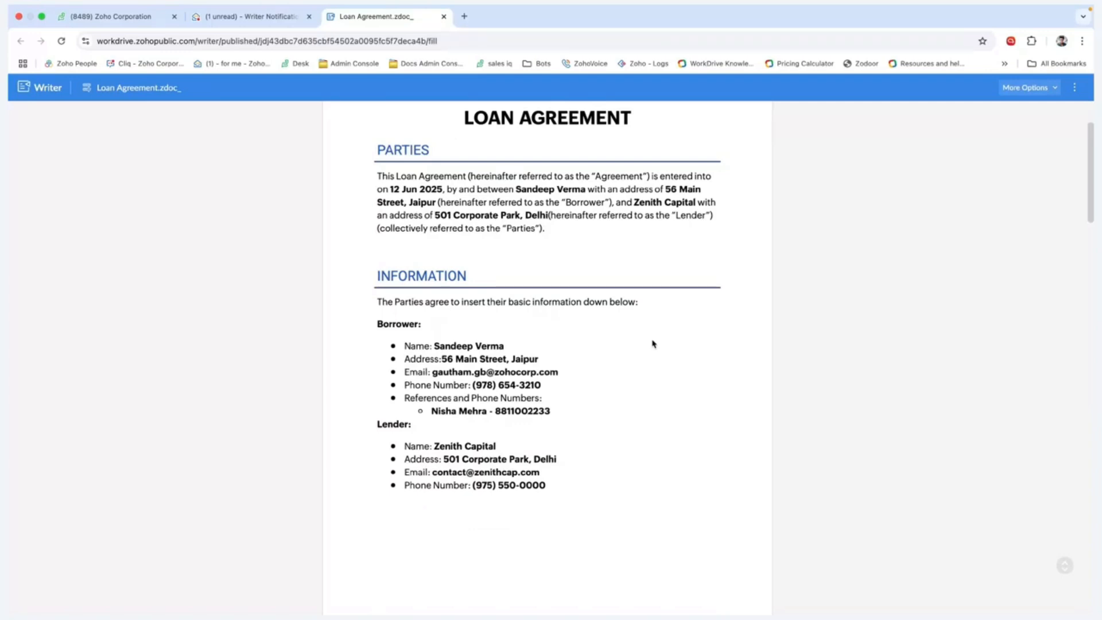
# Reload the merge report, open the first record's submission details and examine the Update_Zoho_CRM_Records function's debug info.
pyautogui.hotkey('ctrl', 'Right')
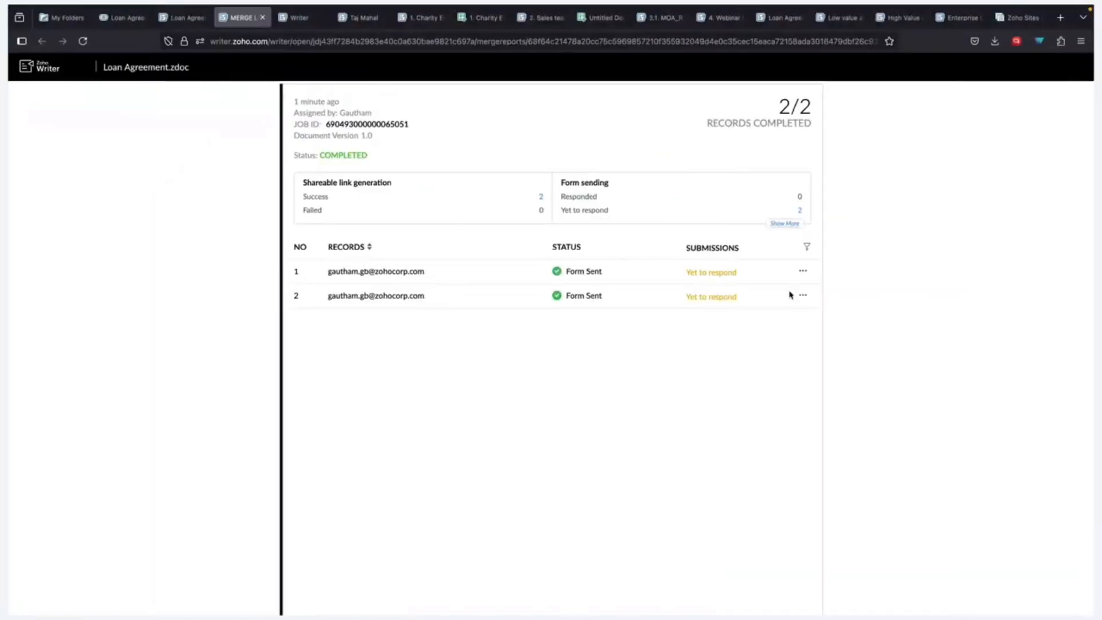
pyautogui.click(86, 43)
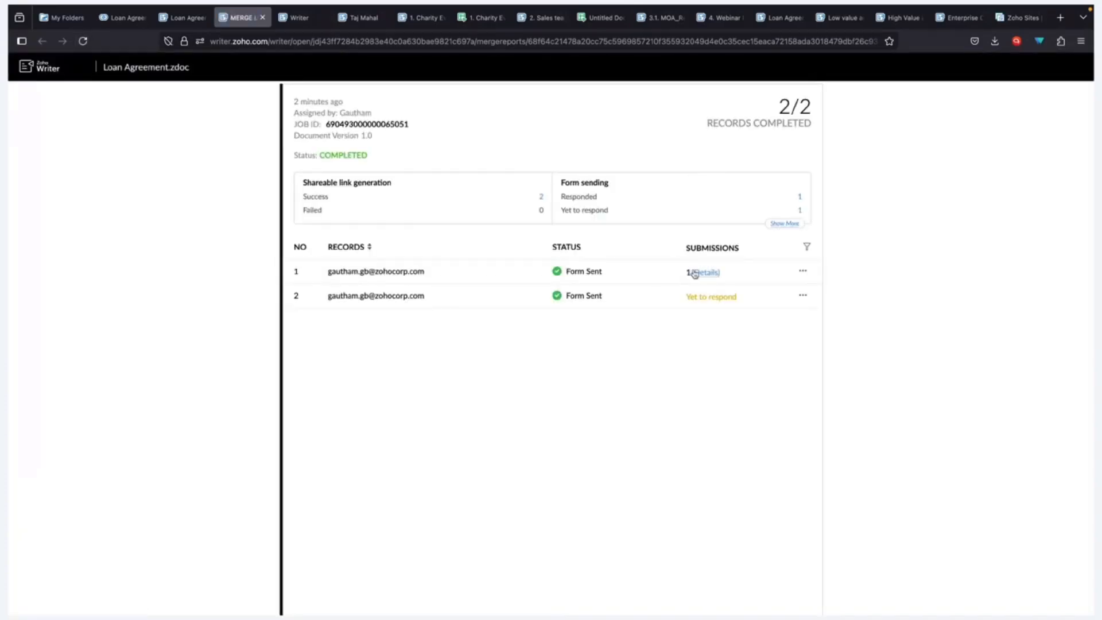
pyautogui.click(694, 274)
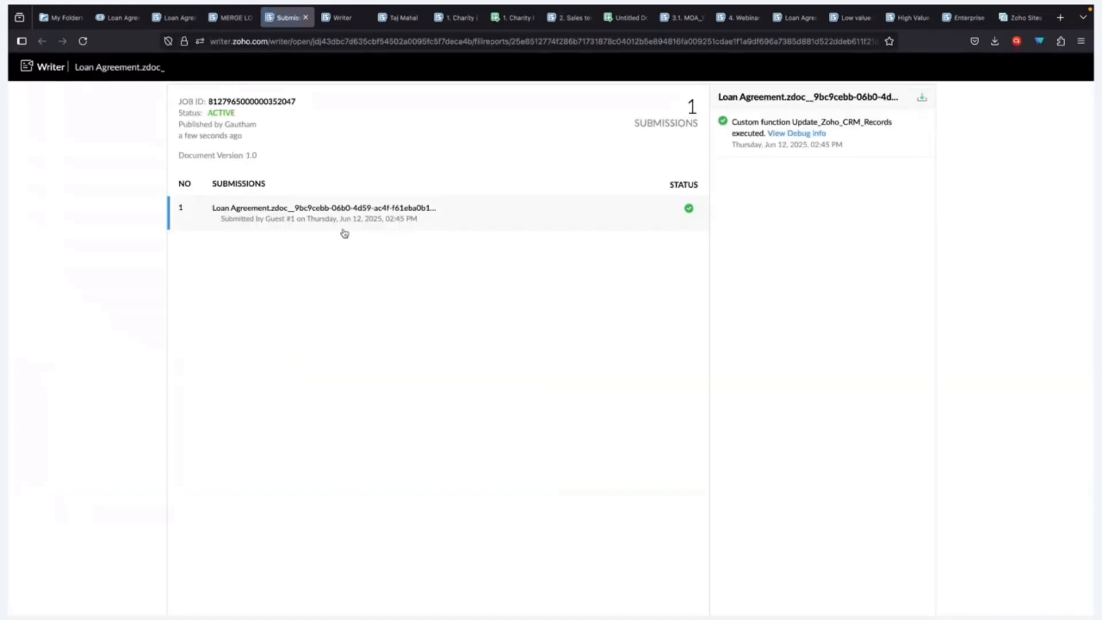
pyautogui.click(808, 135)
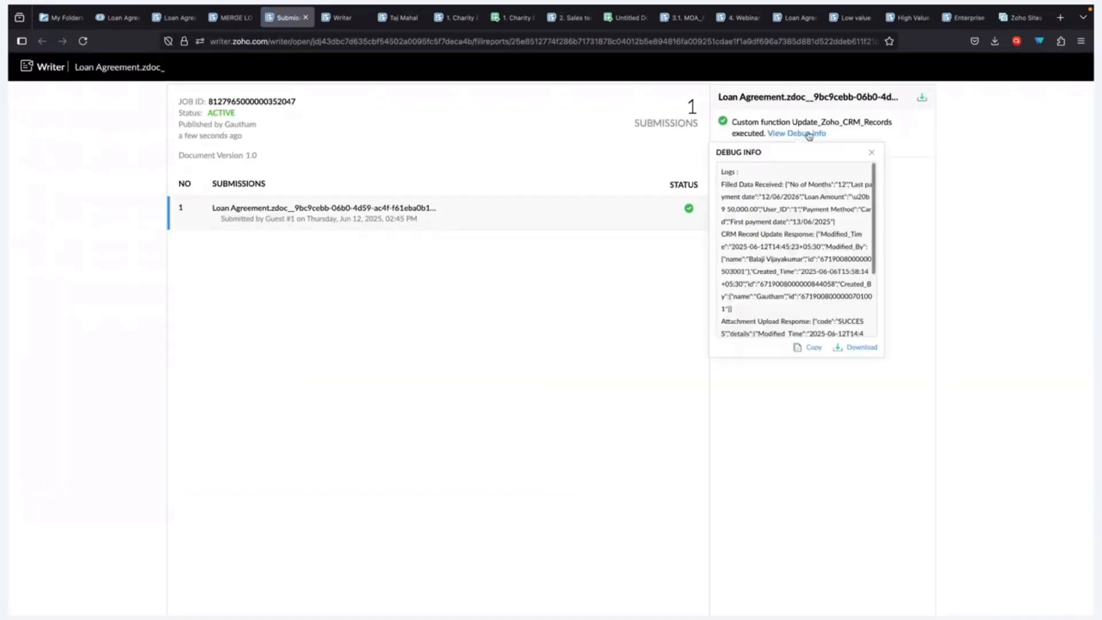
pyautogui.scroll(-3, 802, 269)
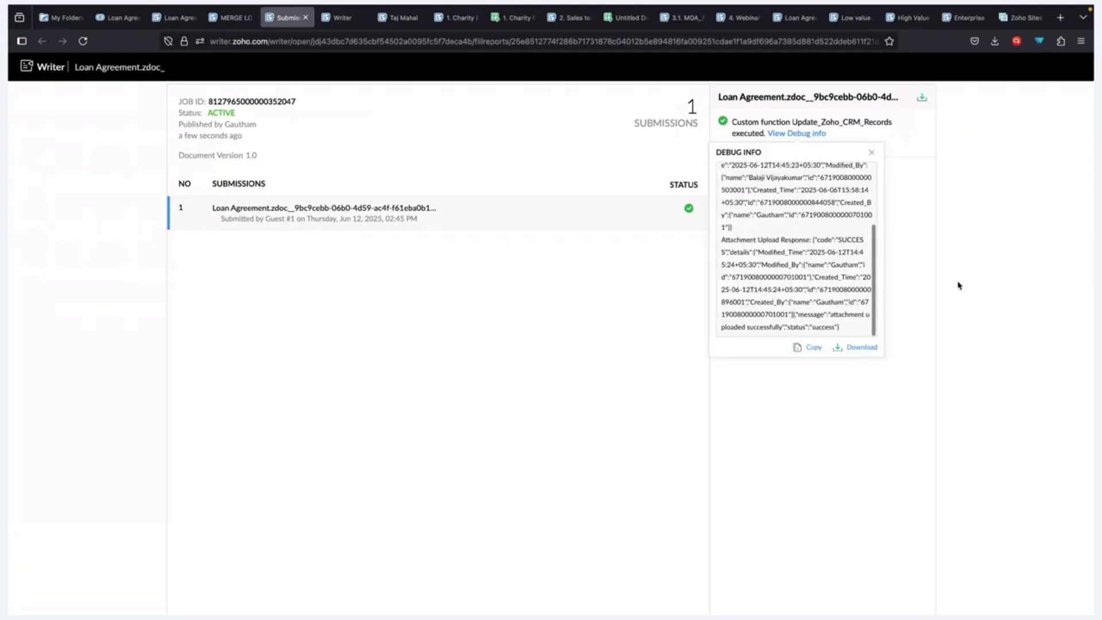
# Open the first borrower's Loan Agreement record in Zoho CRM and examine its loan fields and attachments.
pyautogui.click(128, 25)
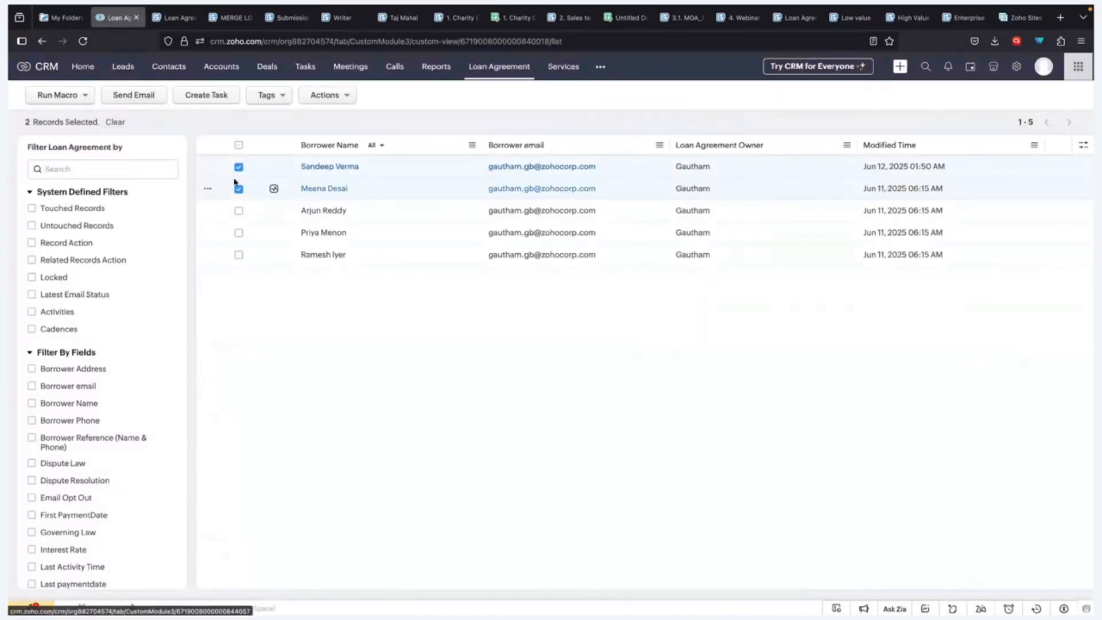
pyautogui.click(239, 188)
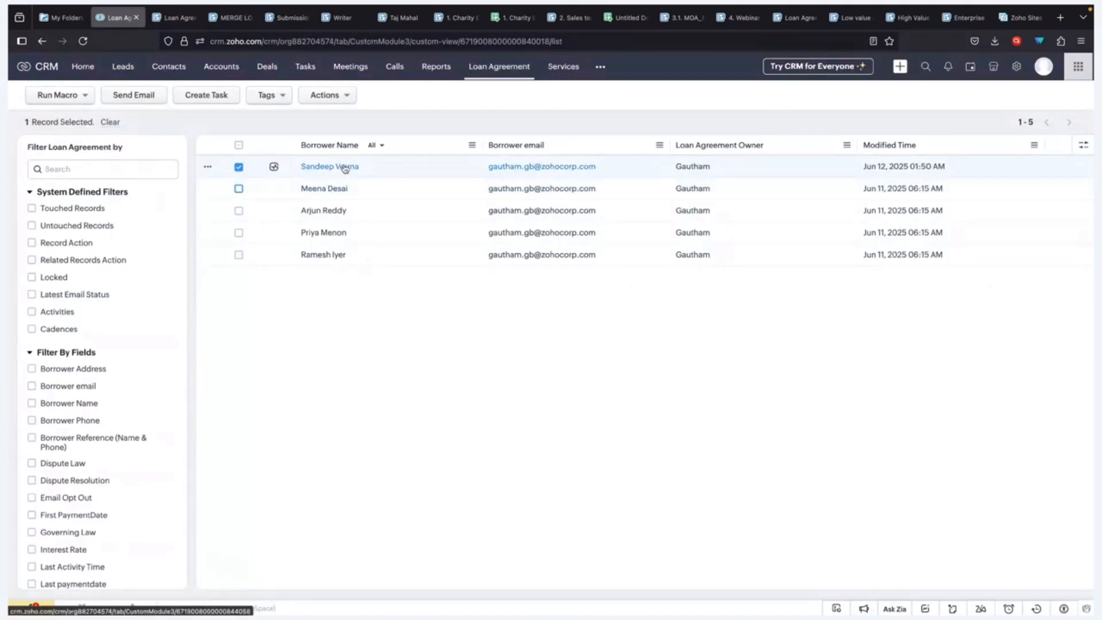
pyautogui.click(348, 167)
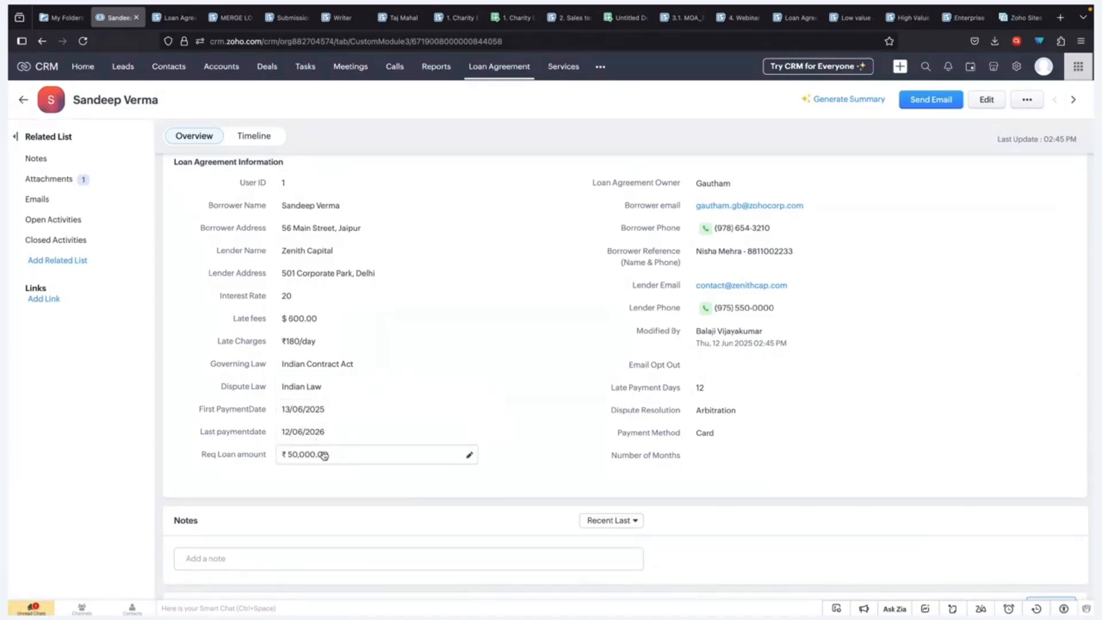
pyautogui.scroll(-5, 324, 455)
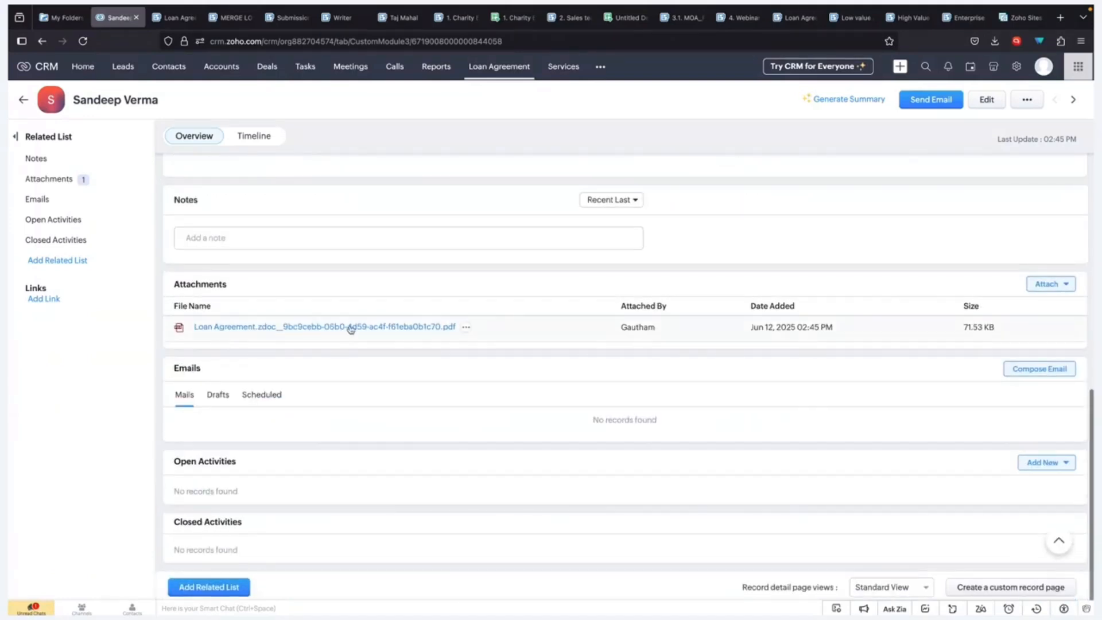
# Open the filled loan agreement PDF attached to the record, read through its pages and close the preview.
pyautogui.click(351, 327)
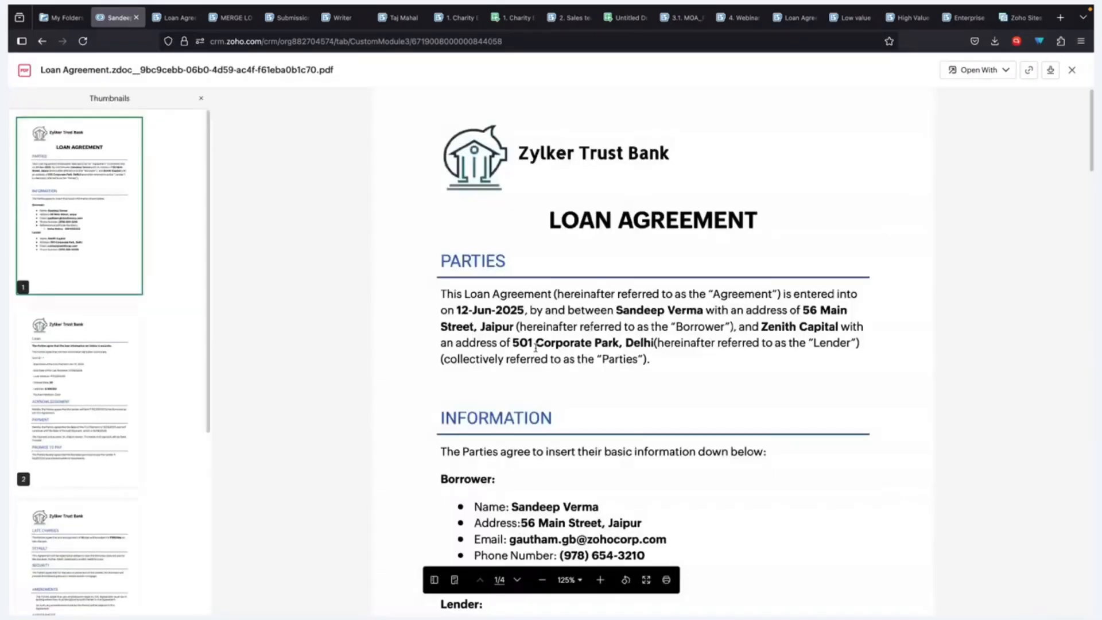
pyautogui.scroll(-15, 536, 349)
pyautogui.scroll(-10, 536, 347)
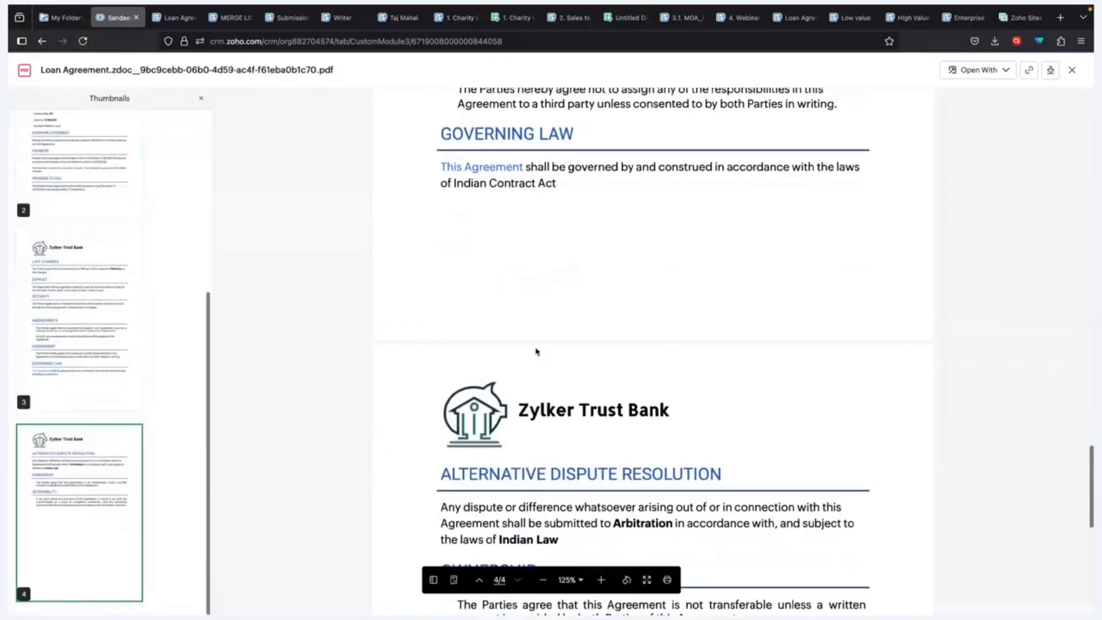
pyautogui.click(1071, 69)
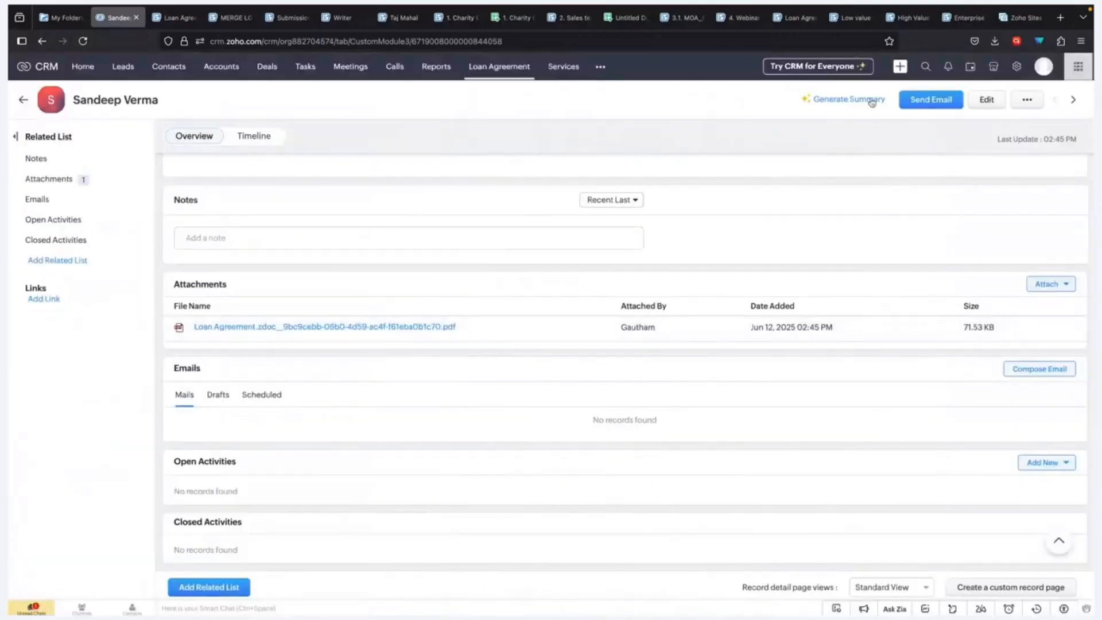
# Switch to the other open Loan Agreement.zdoc document in Zoho Writer.
pyautogui.moveTo(794, 30)
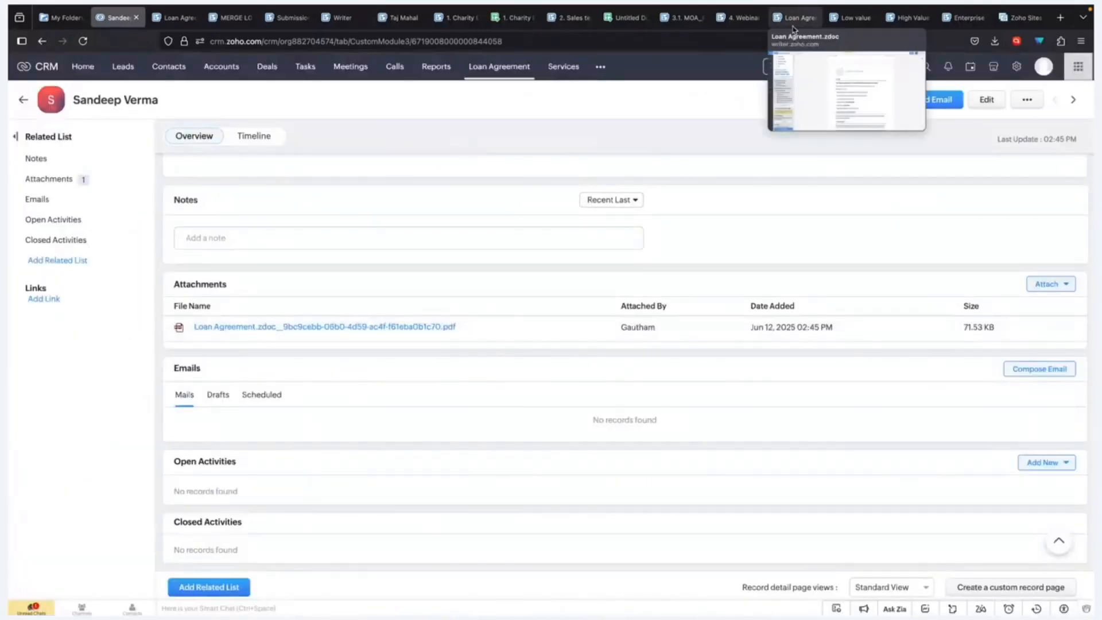
pyautogui.click(792, 18)
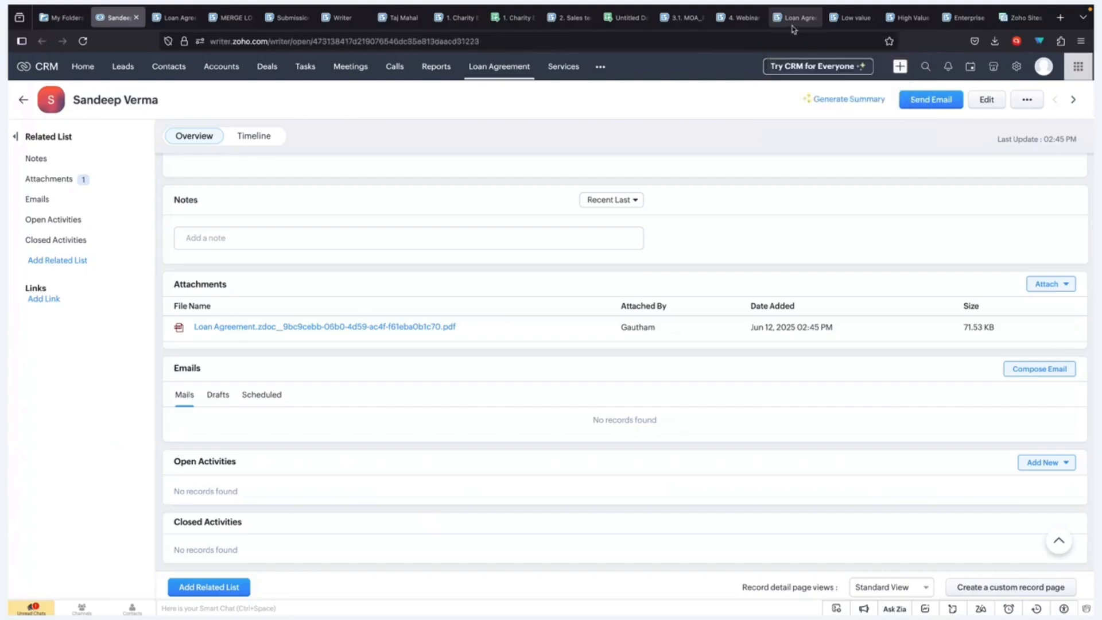